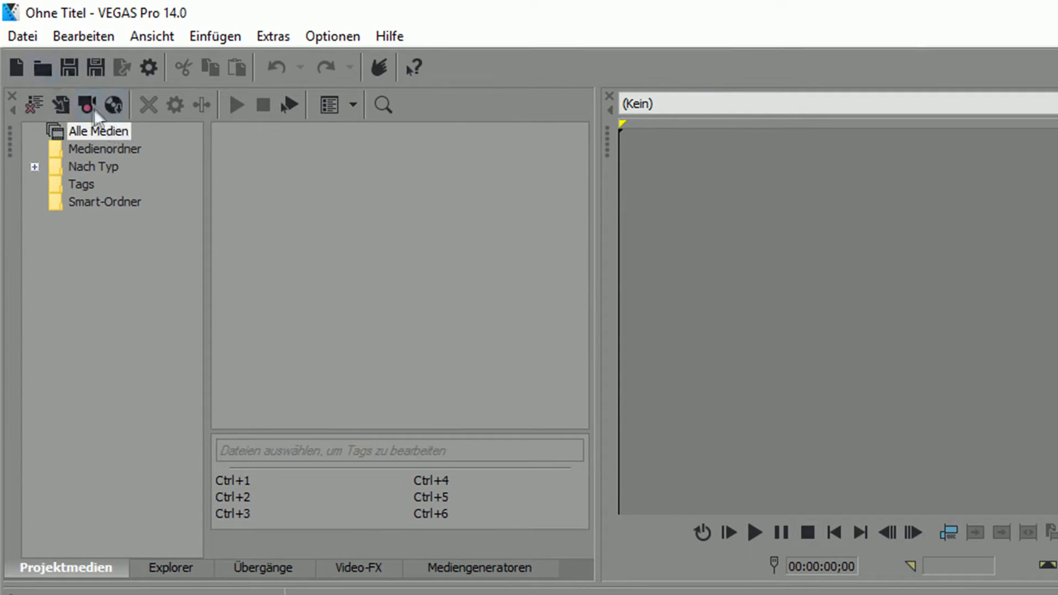
Try to import comweb.mp4 from the 4k test folder on drive E and look at the details of the failure.
click(58, 105)
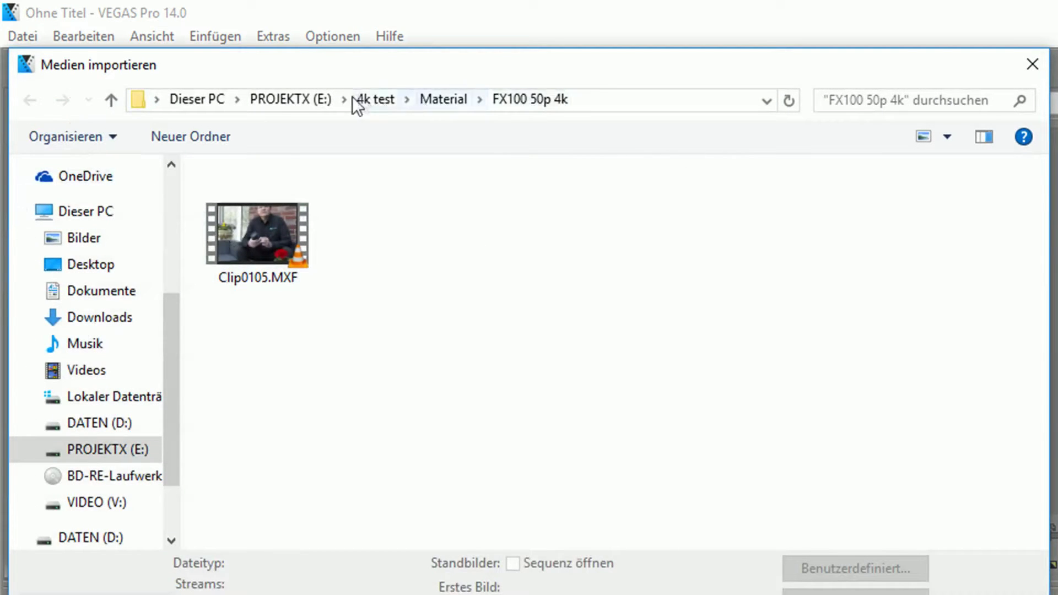
click(265, 106)
click(255, 385)
double_click(257, 385)
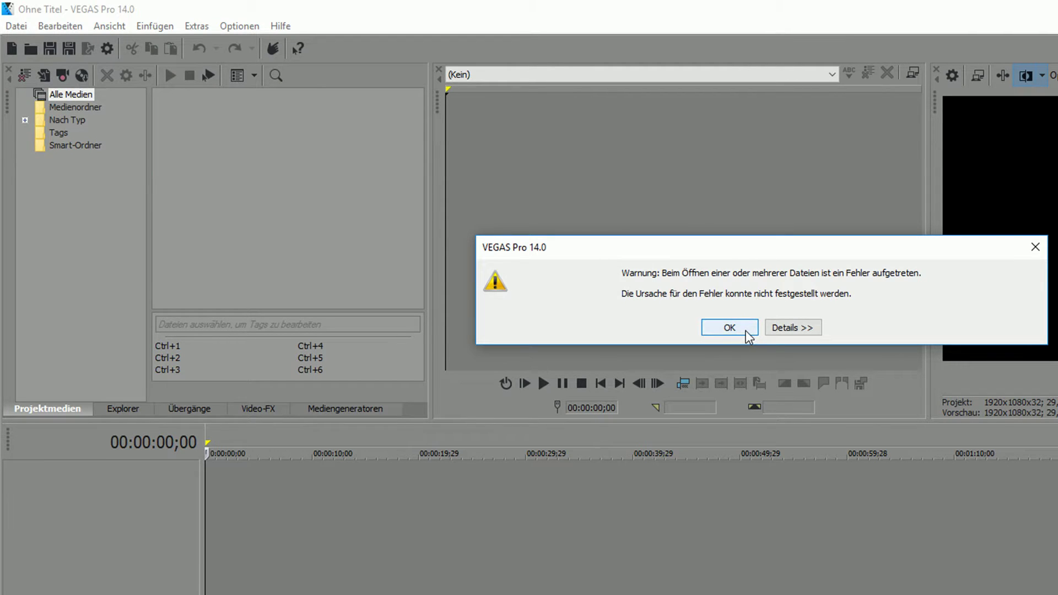
click(796, 333)
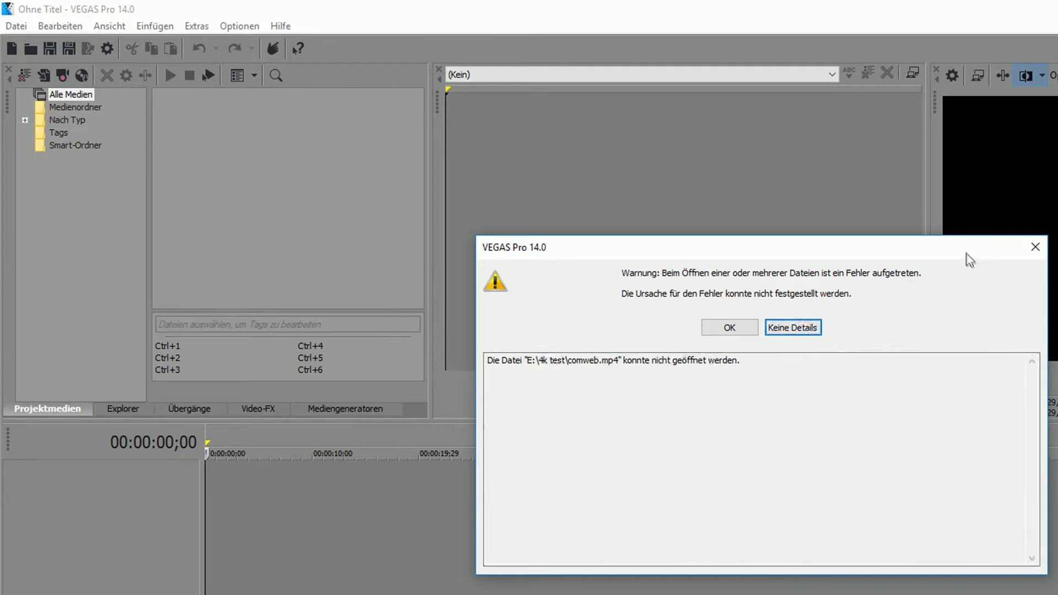
click(739, 328)
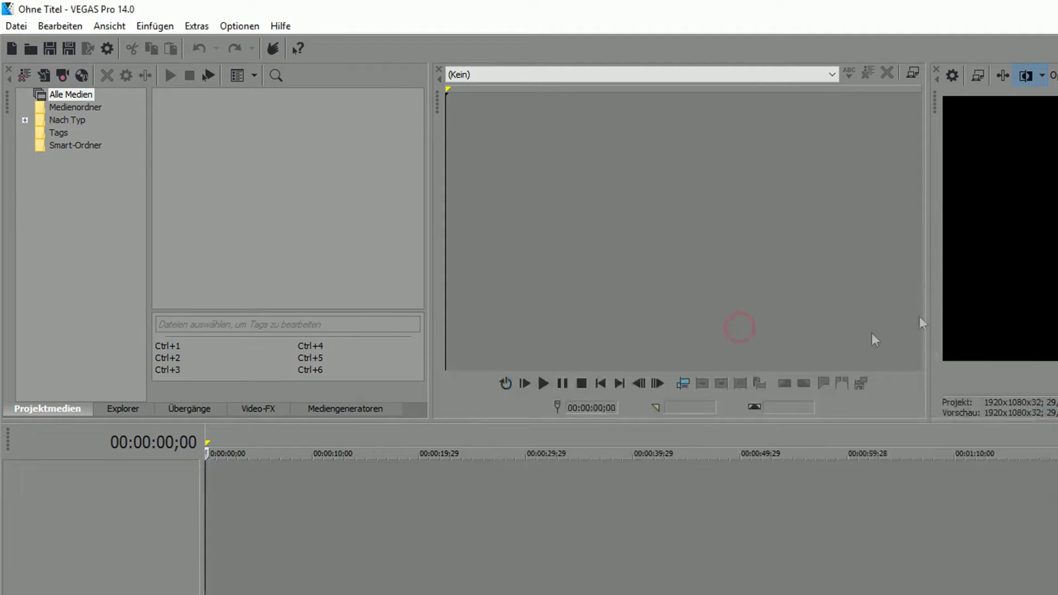
Import P1000196.MP4 from the Material\AX33 folder and place it at the timeline start without matching the project's video settings to it.
click(45, 75)
double_click(182, 146)
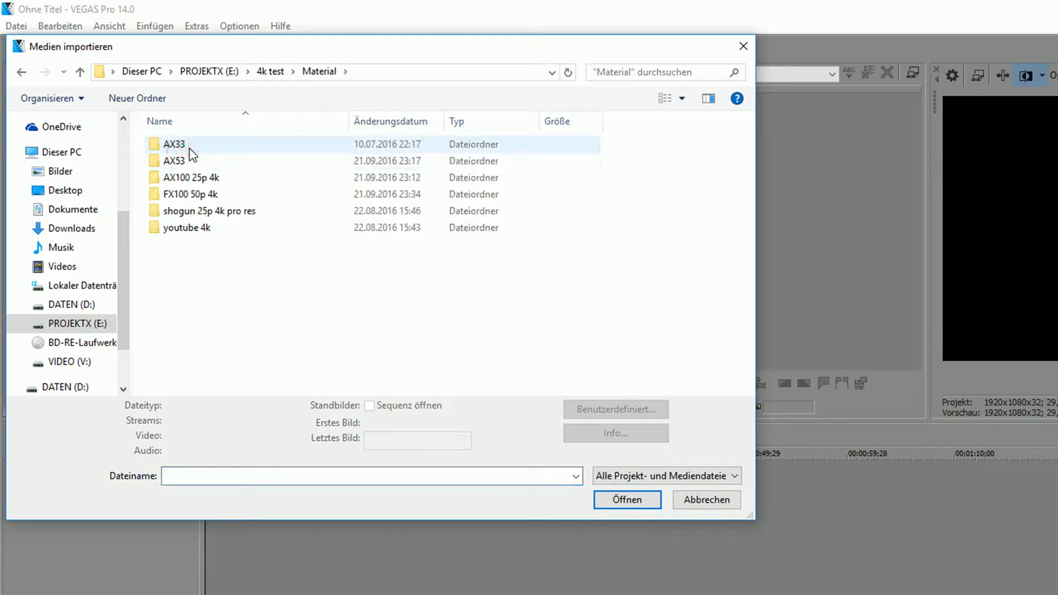
double_click(189, 148)
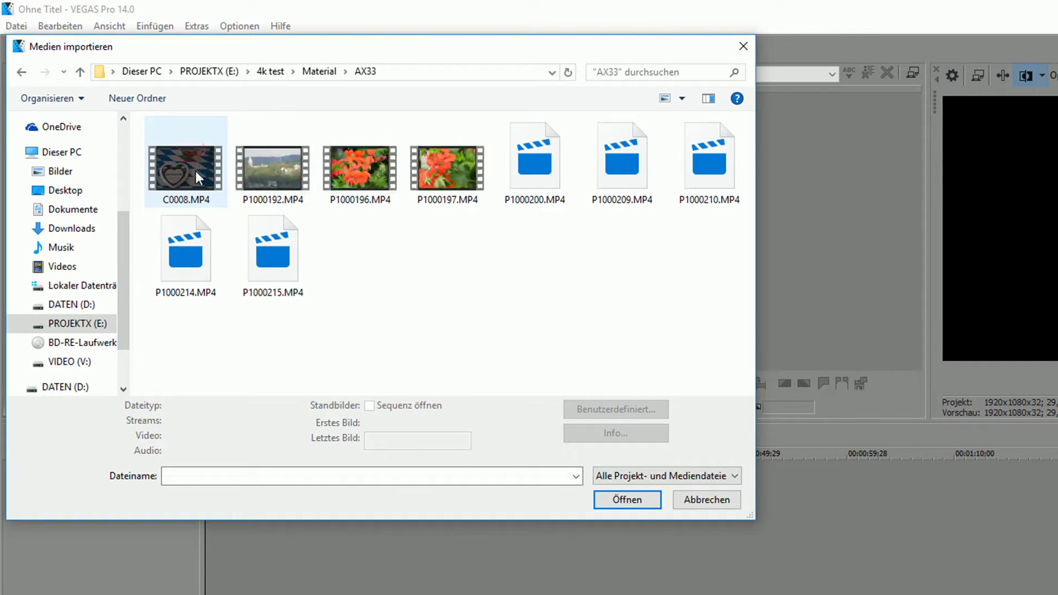
double_click(367, 189)
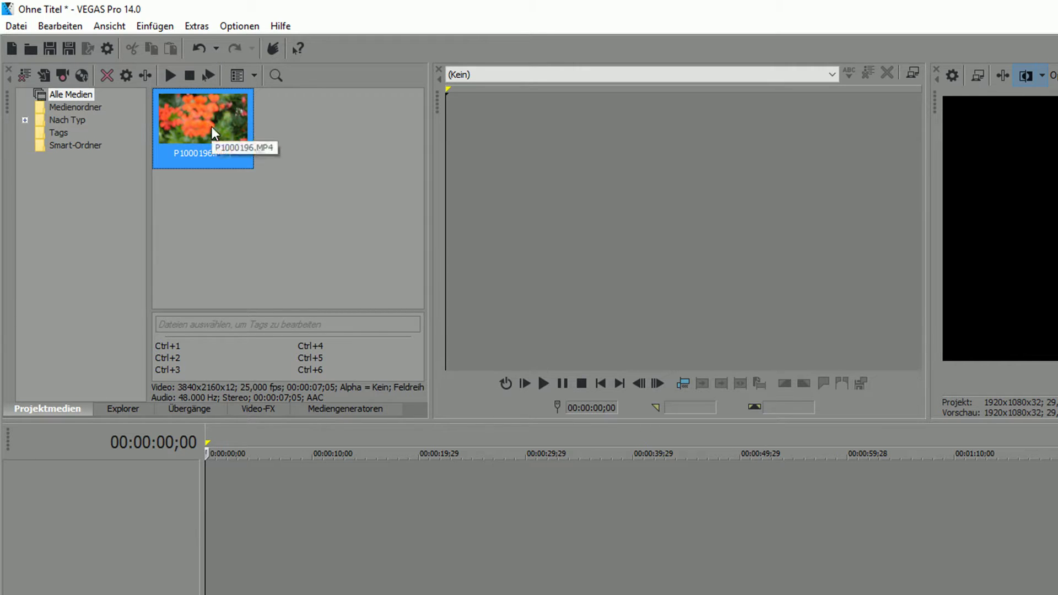
drag(211, 126, 210, 508)
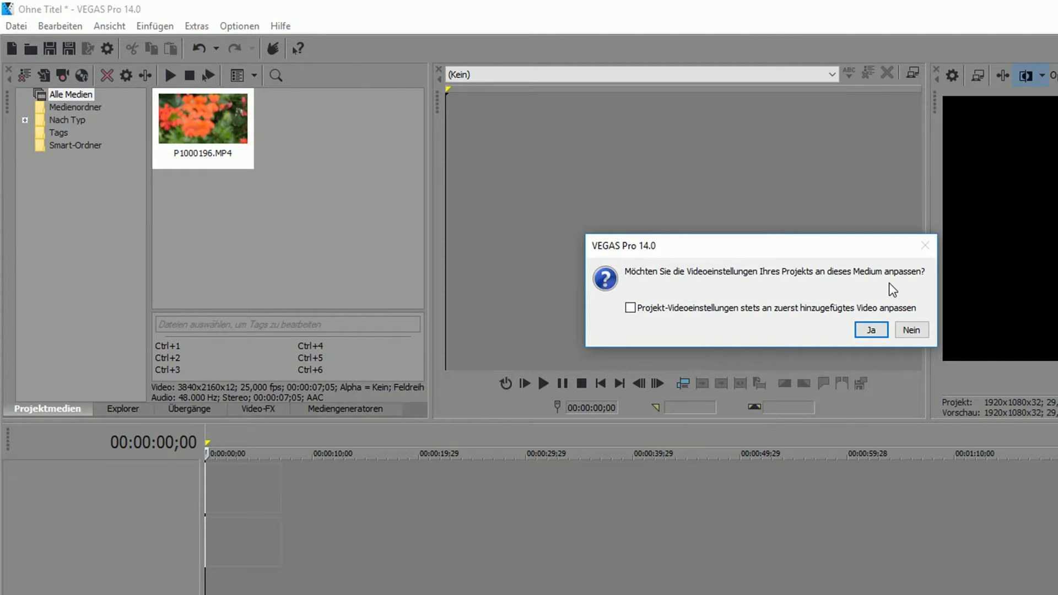
click(911, 330)
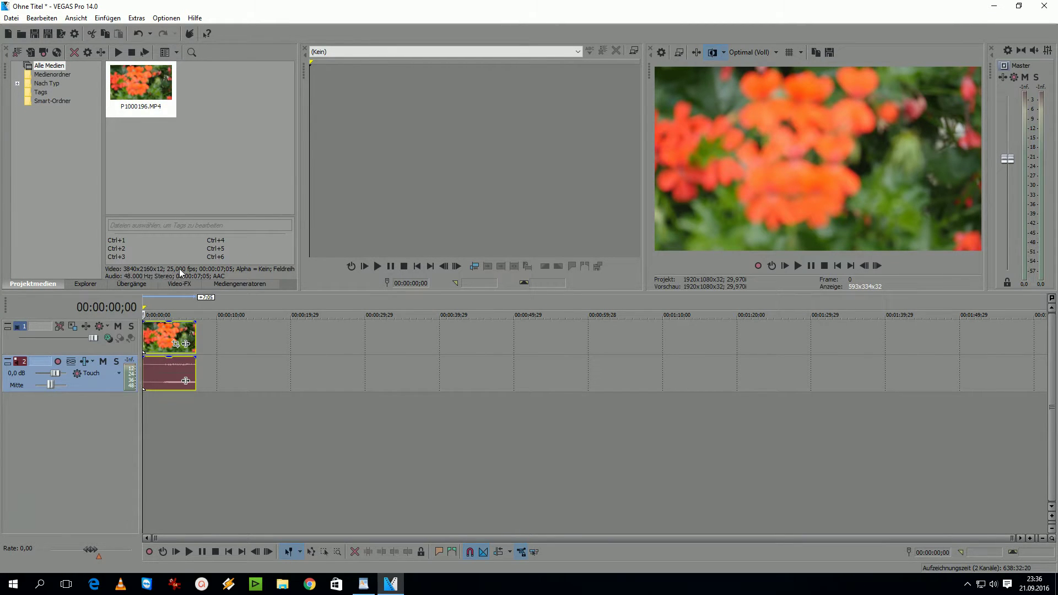
Increase the heights of the video track and the audio track on the timeline.
drag(99, 355, 99, 369)
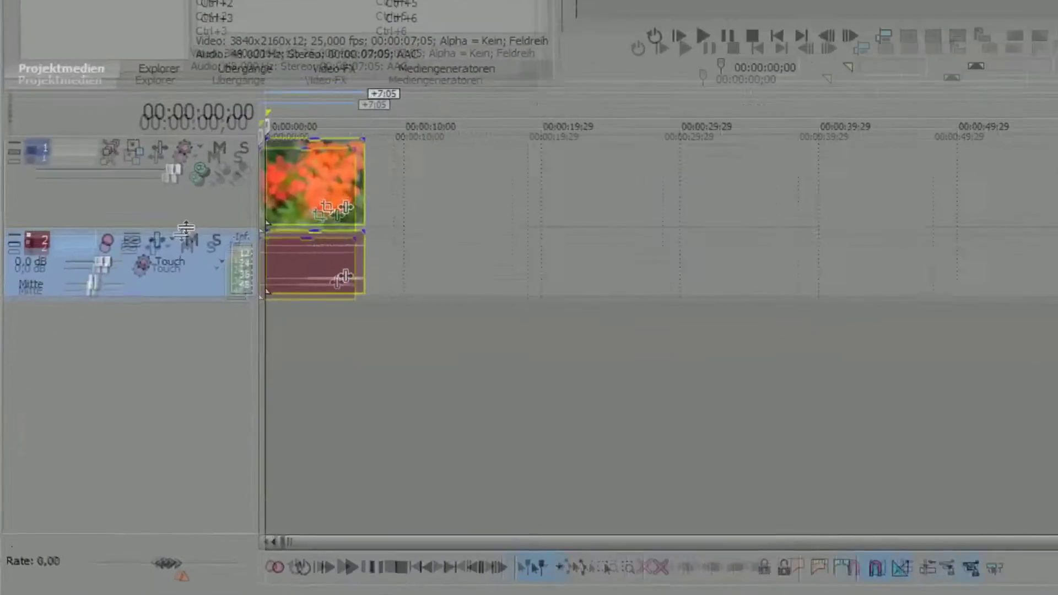
mouse_move(185, 228)
mouse_down()
mouse_move(190, 367)
mouse_move(202, 369)
mouse_move(184, 150)
mouse_move(211, 366)
mouse_move(190, 296)
mouse_move(191, 221)
mouse_up()
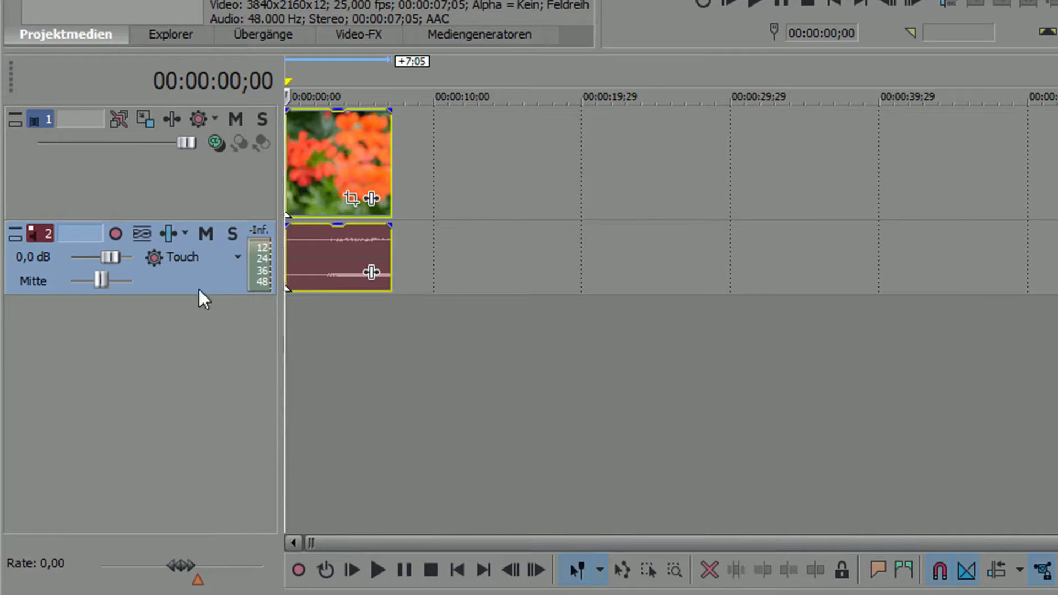
drag(197, 295, 223, 474)
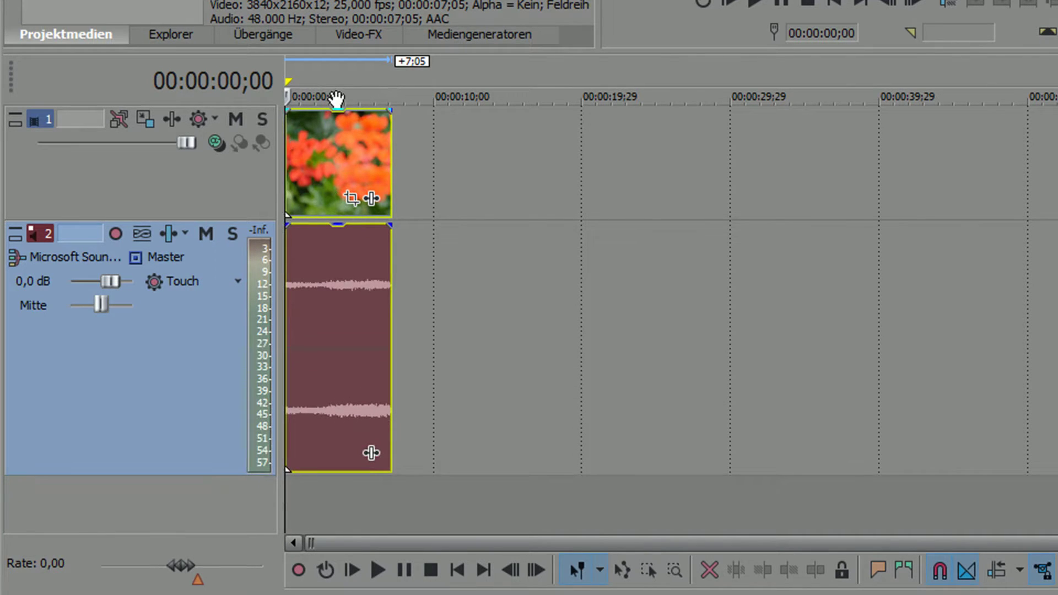
drag(172, 475, 163, 379)
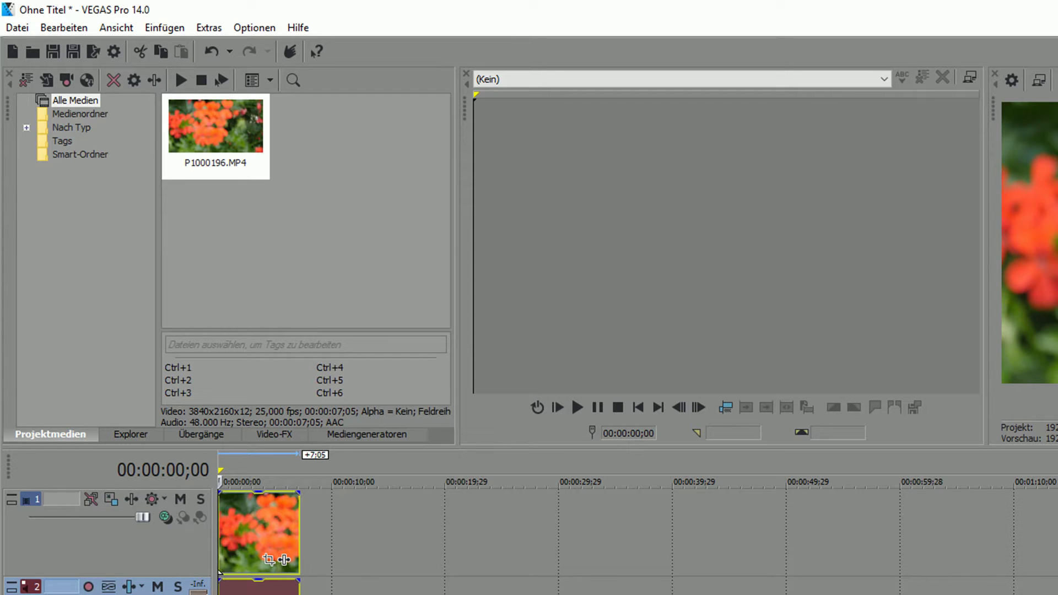
Load P1000196.MP4 into the Trimmer and mark a range about 3;10 long ending at about 00:00:04;21.
drag(245, 117, 761, 299)
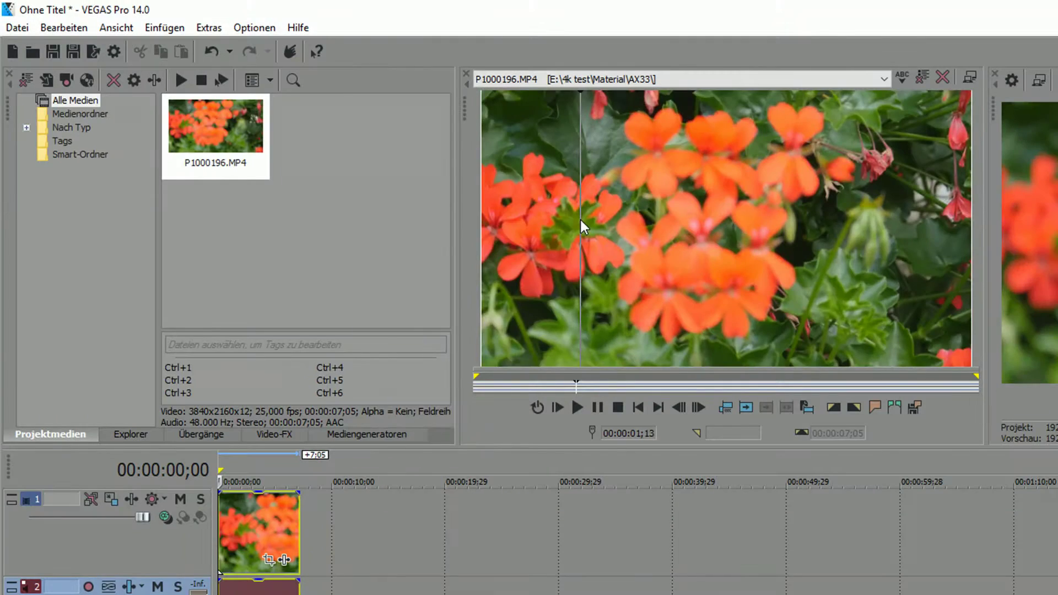
right_click(580, 217)
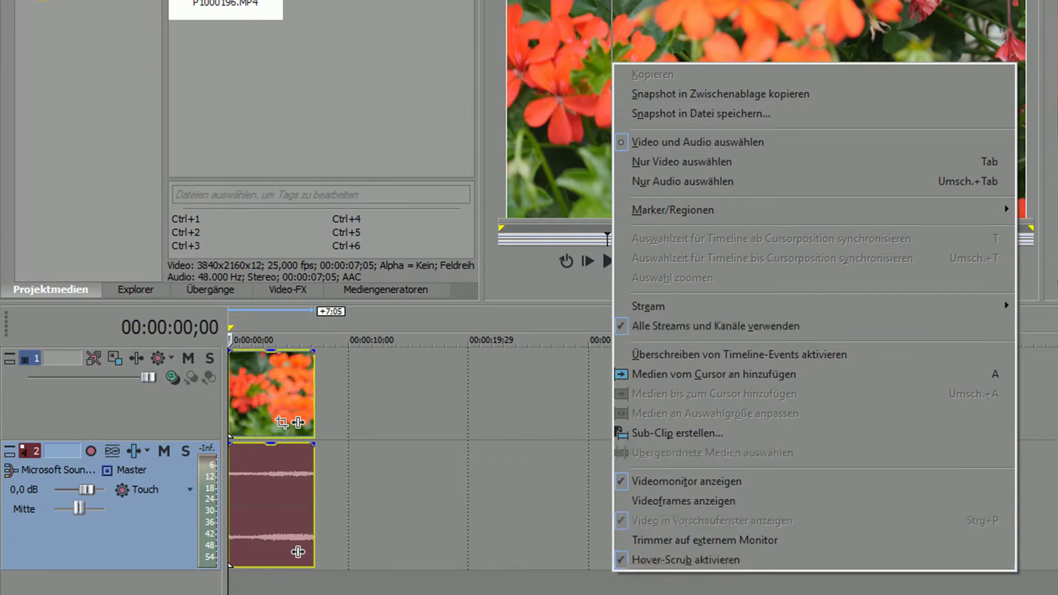
click(614, 39)
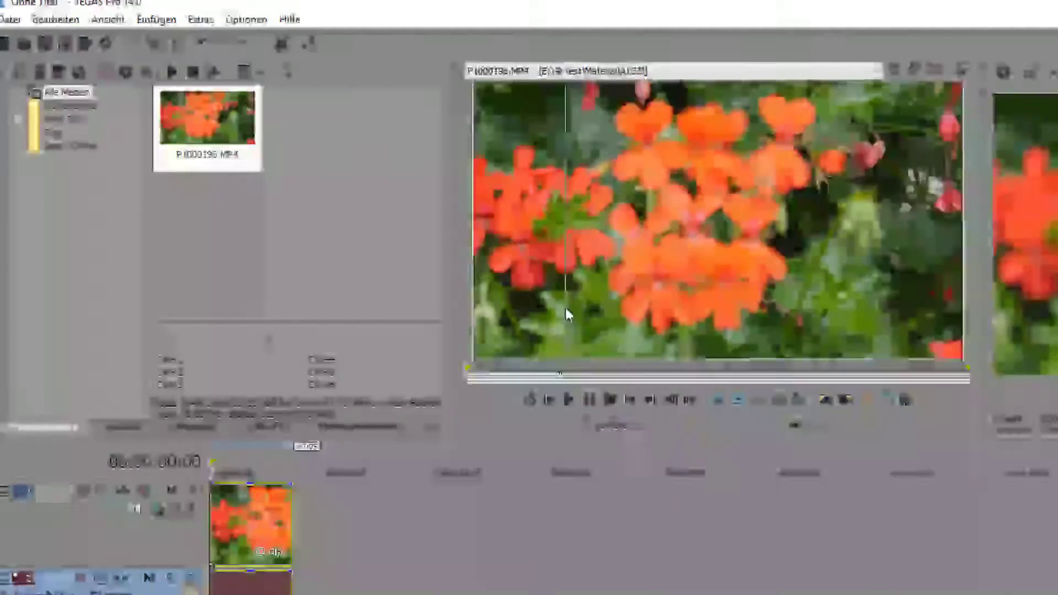
drag(567, 307, 794, 302)
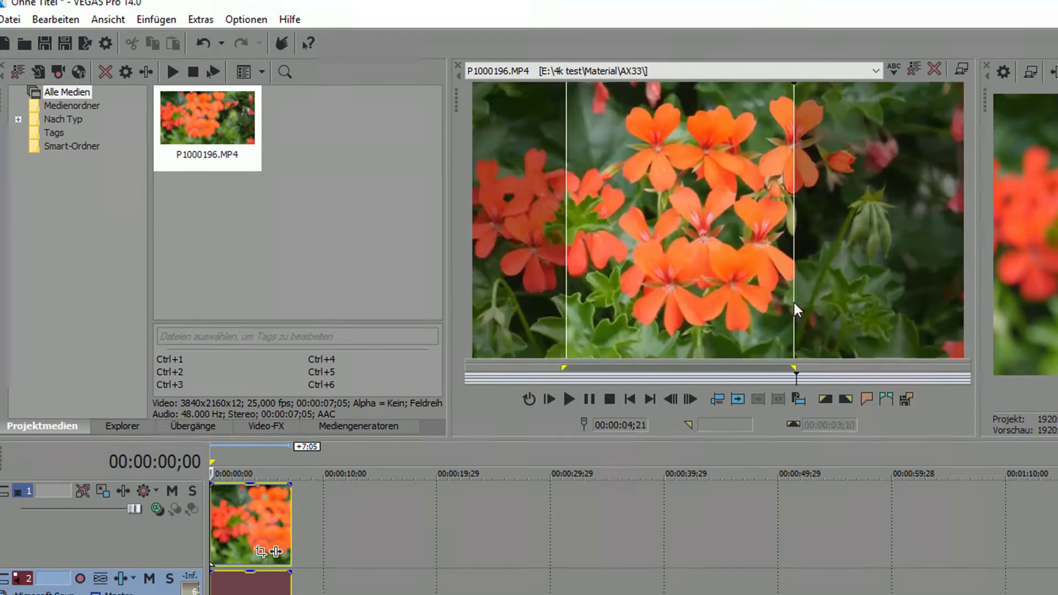
Add the Trimmer media to the timeline from the cursor at about 00:00:03;03 and play back the edited timeline.
right_click(685, 262)
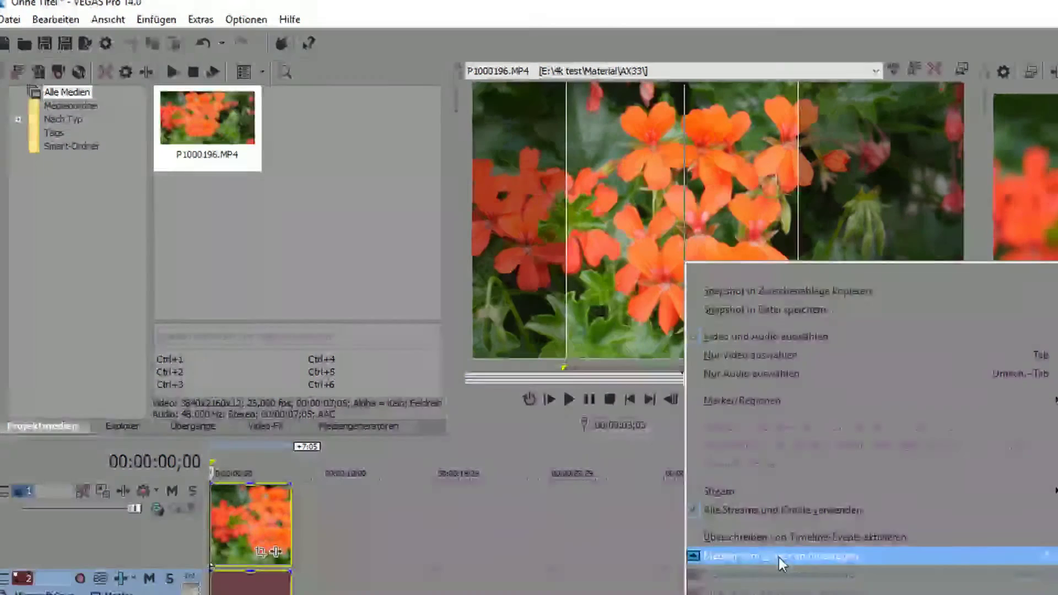
click(779, 557)
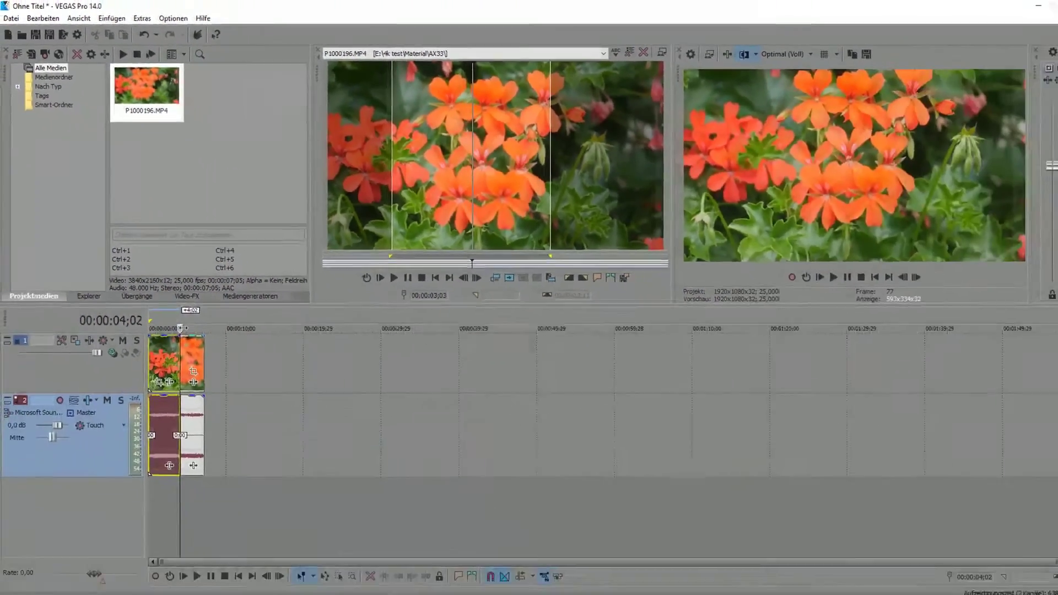
key(space)
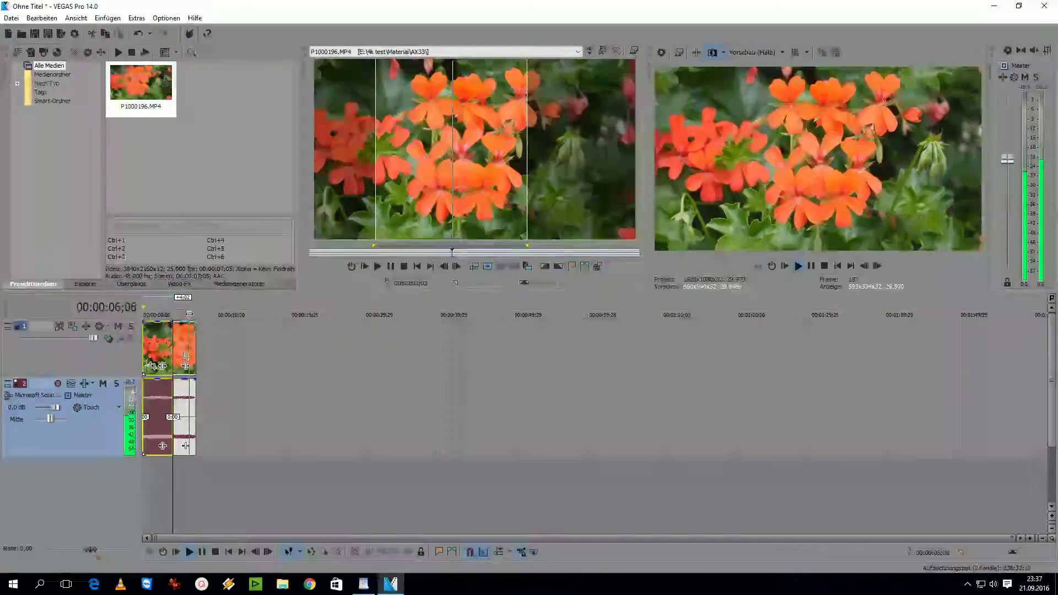
click(156, 314)
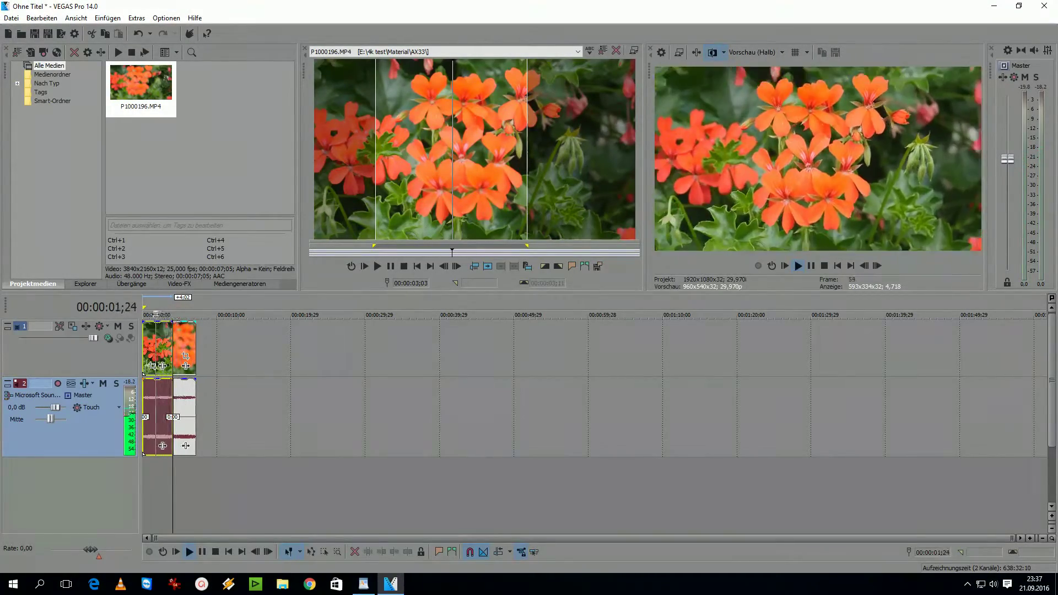
Lower the master volume to about -30.5 dB and move the timeline cursor to 00:00:06;18.
click(326, 110)
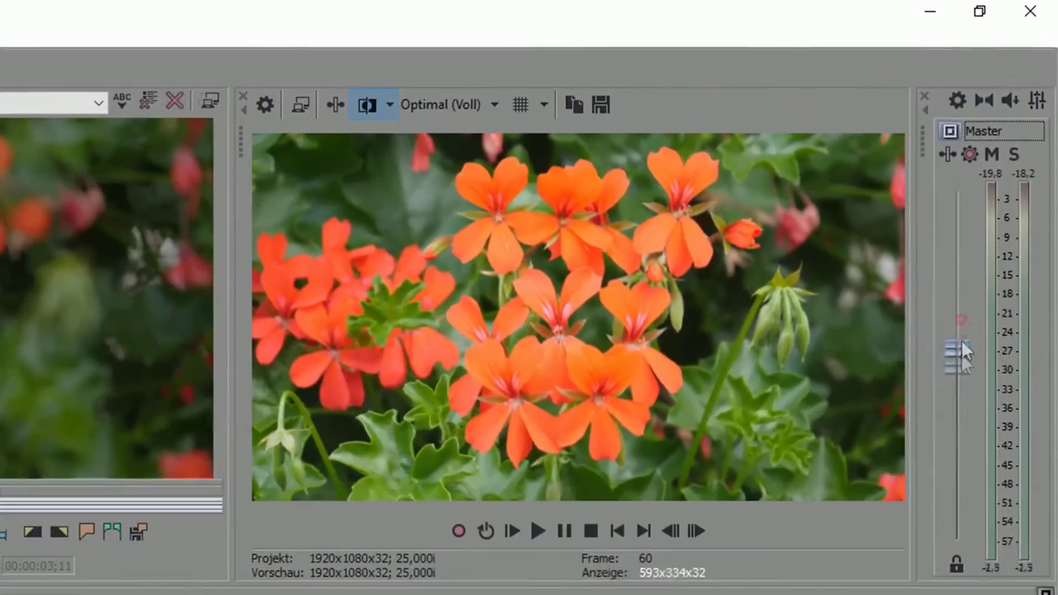
drag(1008, 160, 1013, 247)
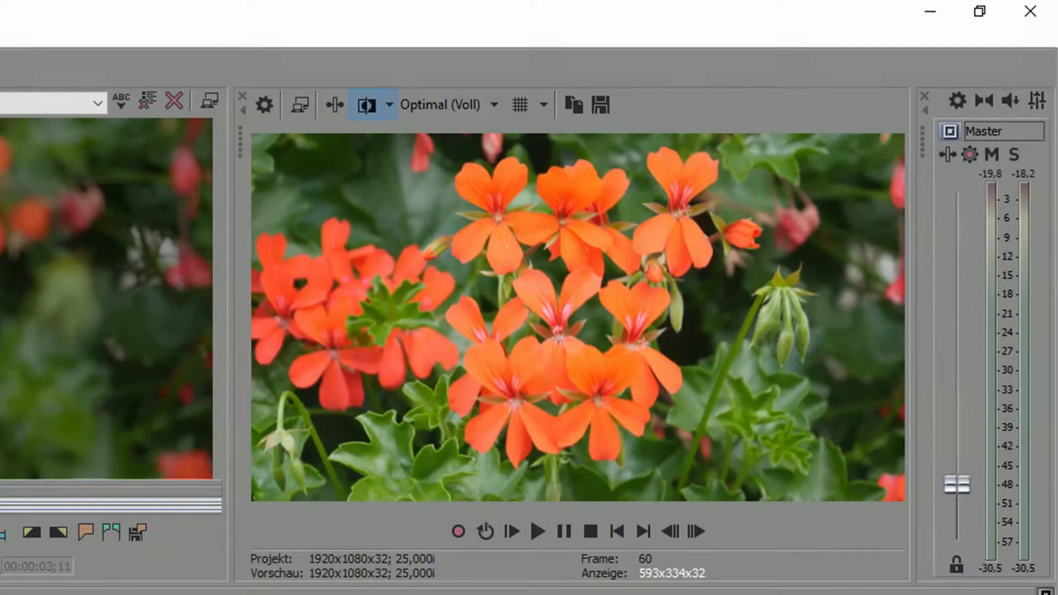
key(space)
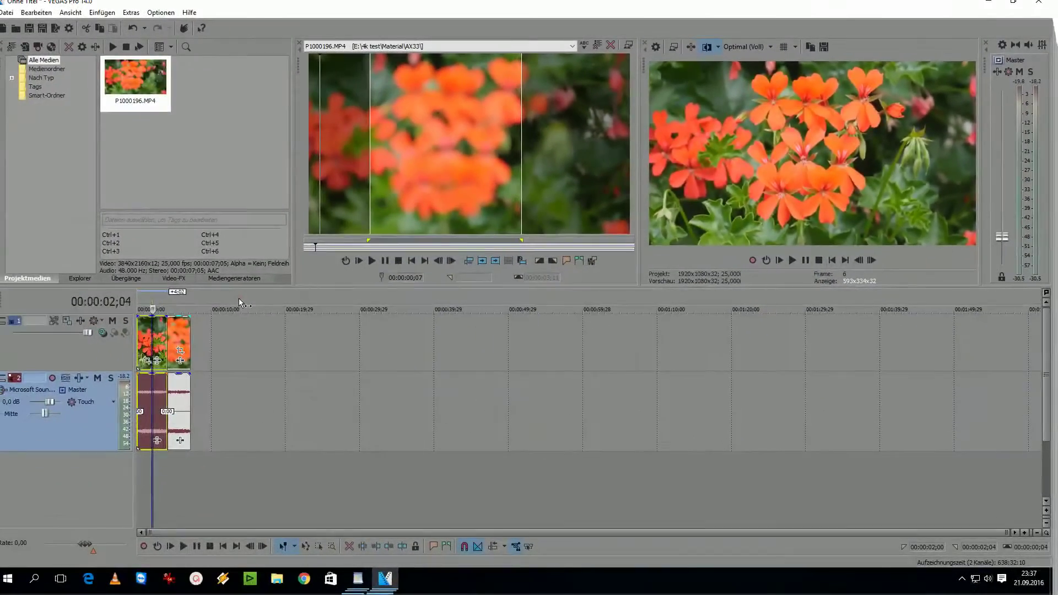
click(240, 299)
drag(244, 313, 188, 310)
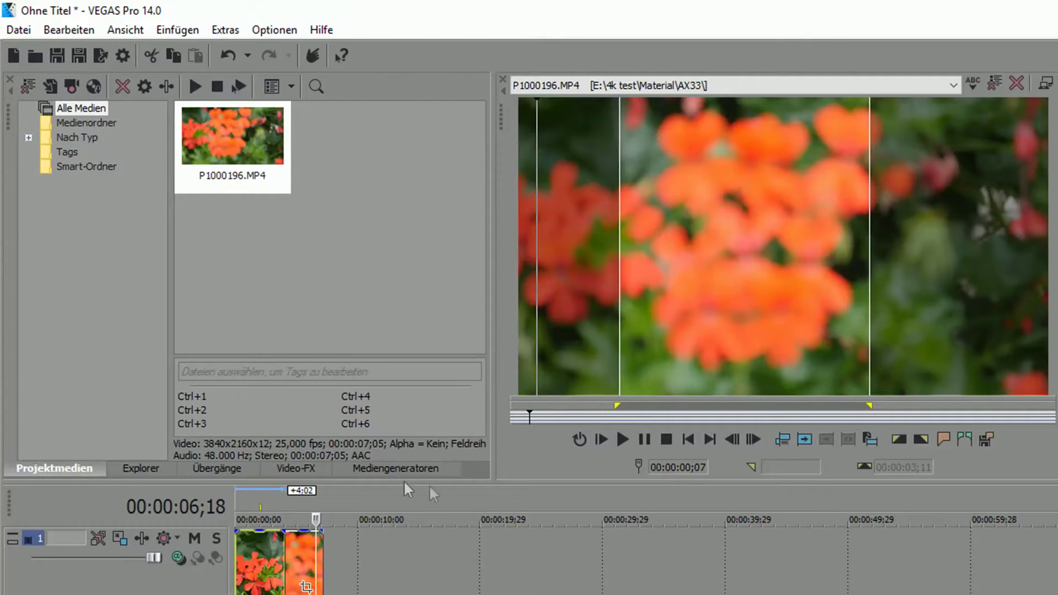
Browse PROJEKTX (E:) to 4k test\Material\FX100 50p 4k in the Explorer and add Clip0105.MXF to the timeline.
click(150, 472)
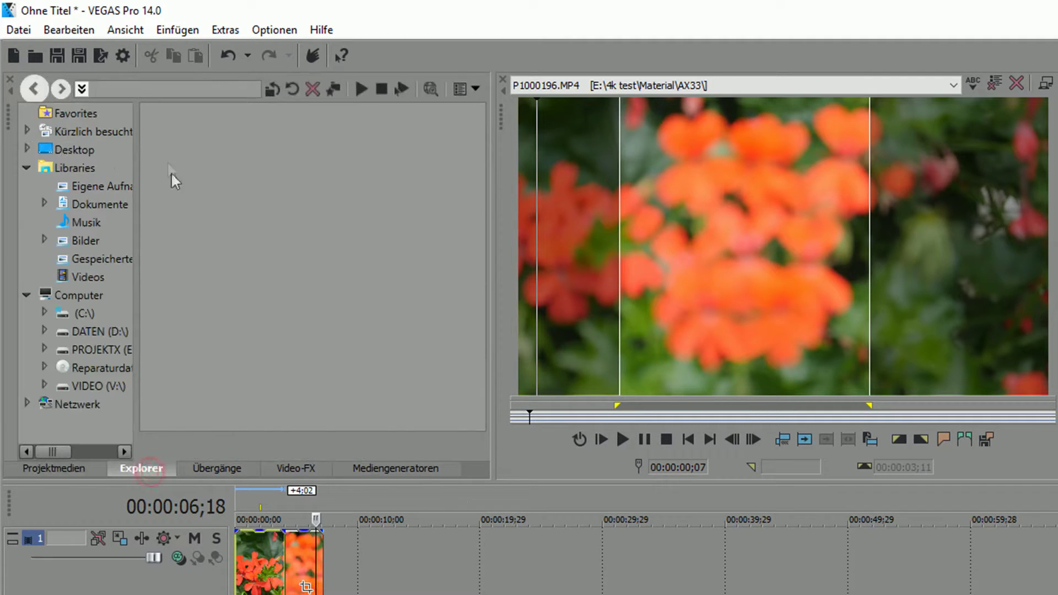
click(97, 349)
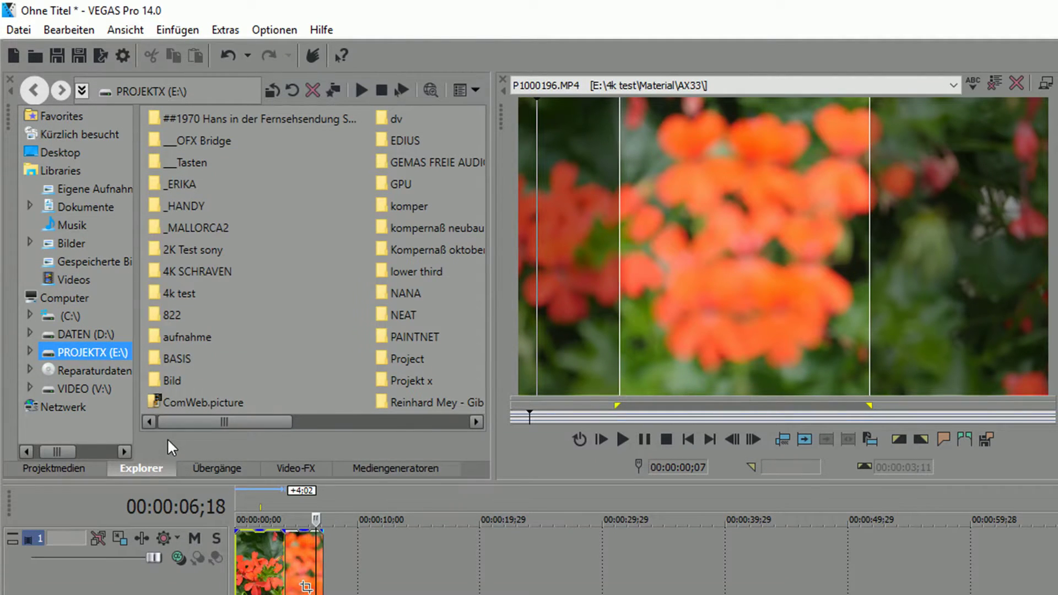
double_click(165, 291)
double_click(162, 118)
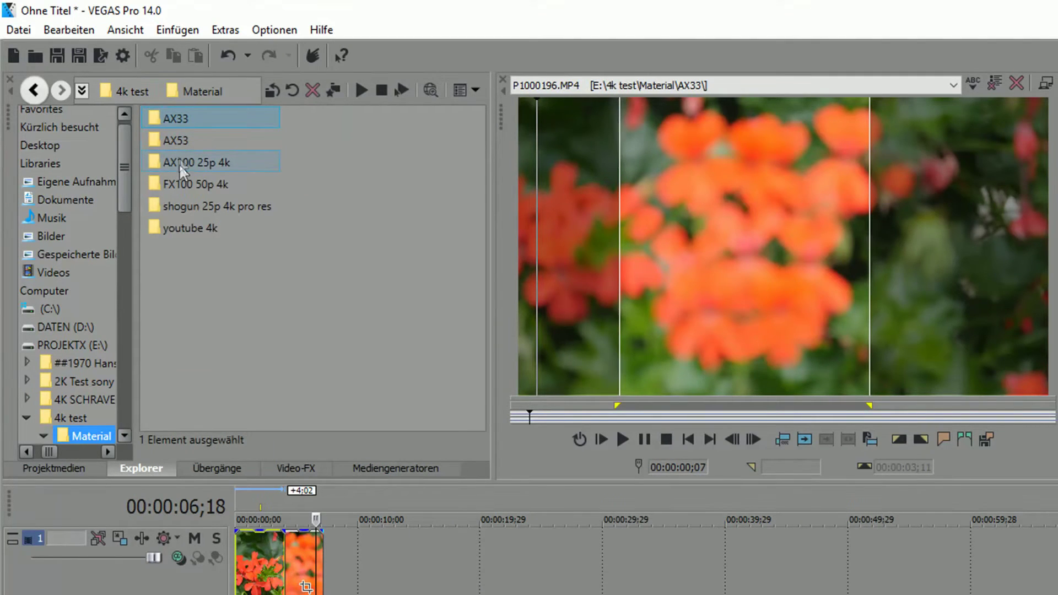
double_click(185, 182)
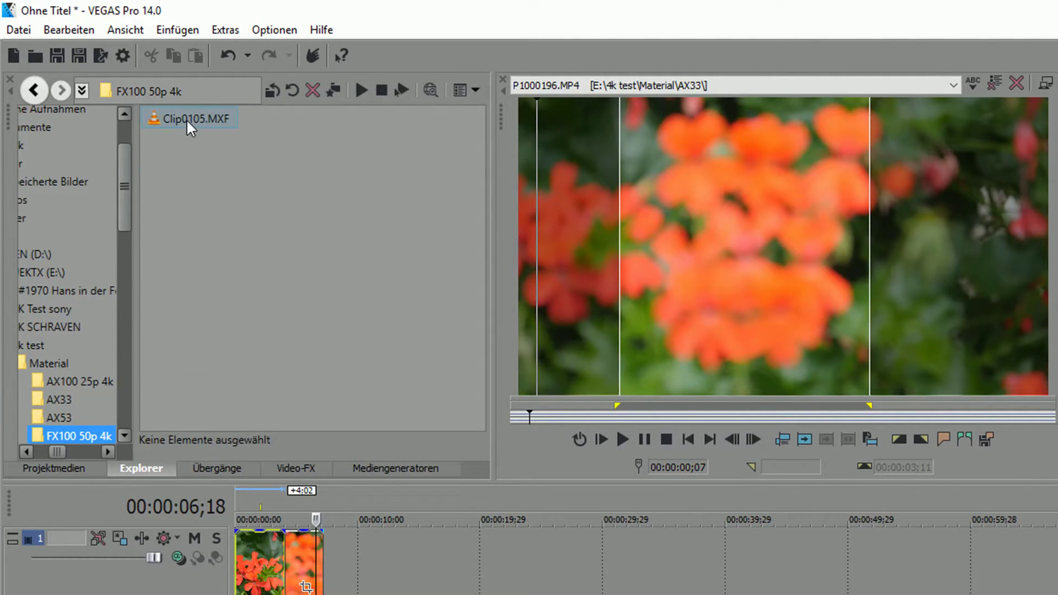
double_click(186, 119)
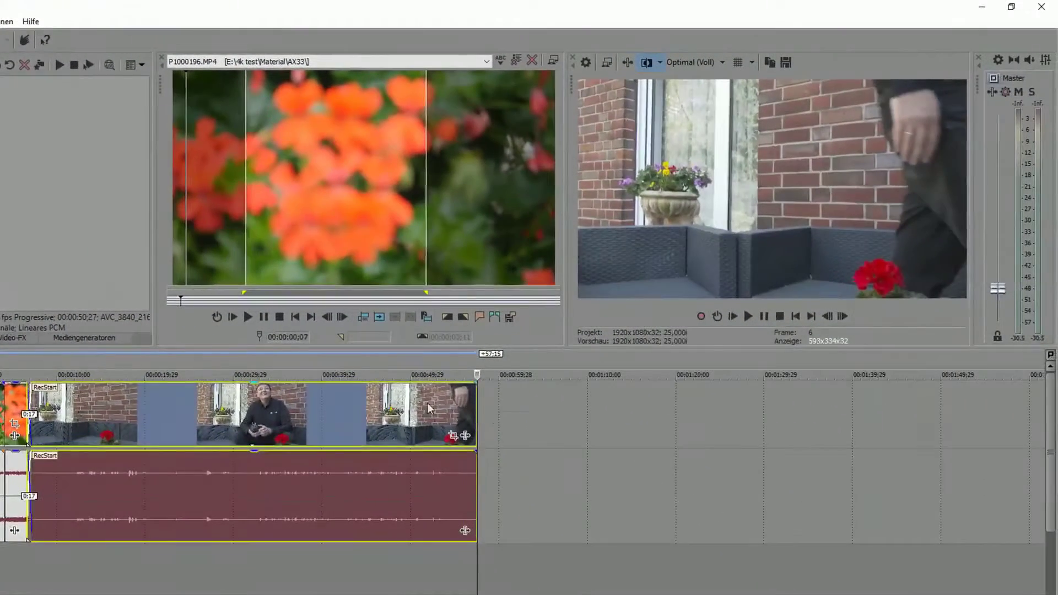
Preview the middle of Clip0105.MXF at Optimal (Voll) quality and raise the master volume to about -14.9 dB.
click(267, 373)
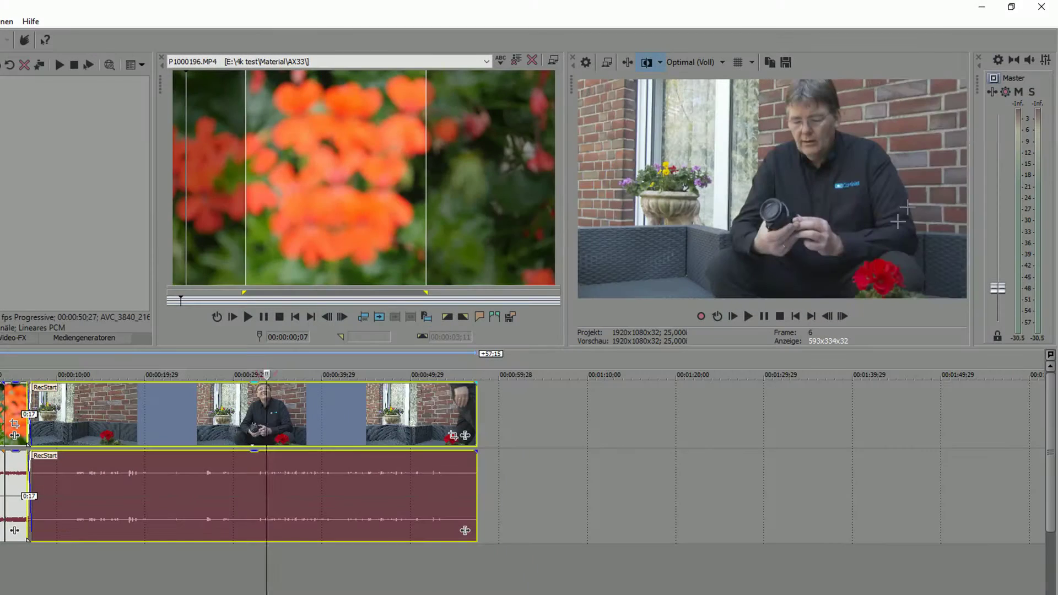
click(695, 62)
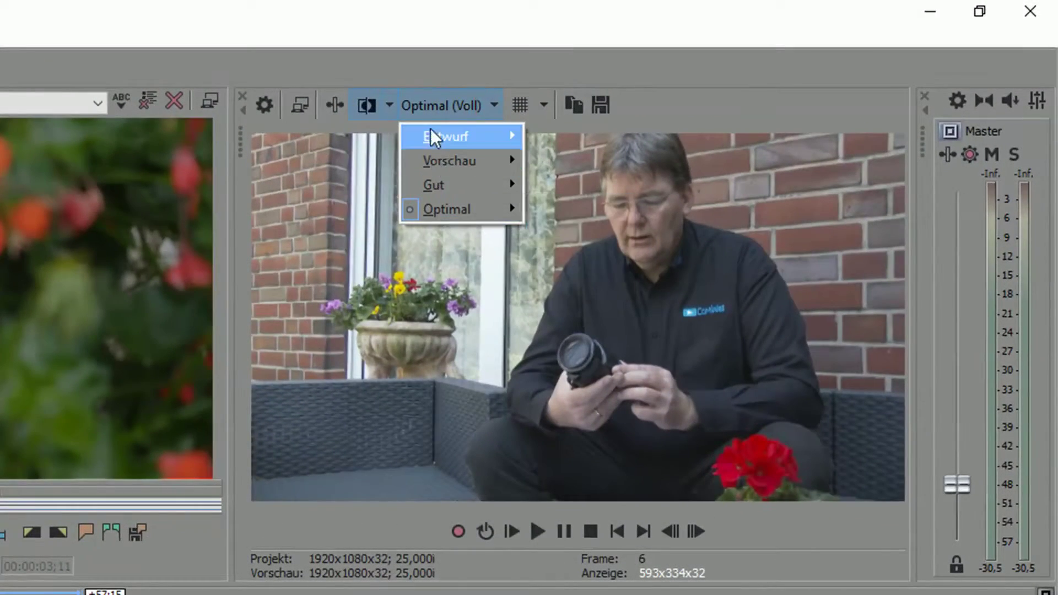
mouse_move(448, 209)
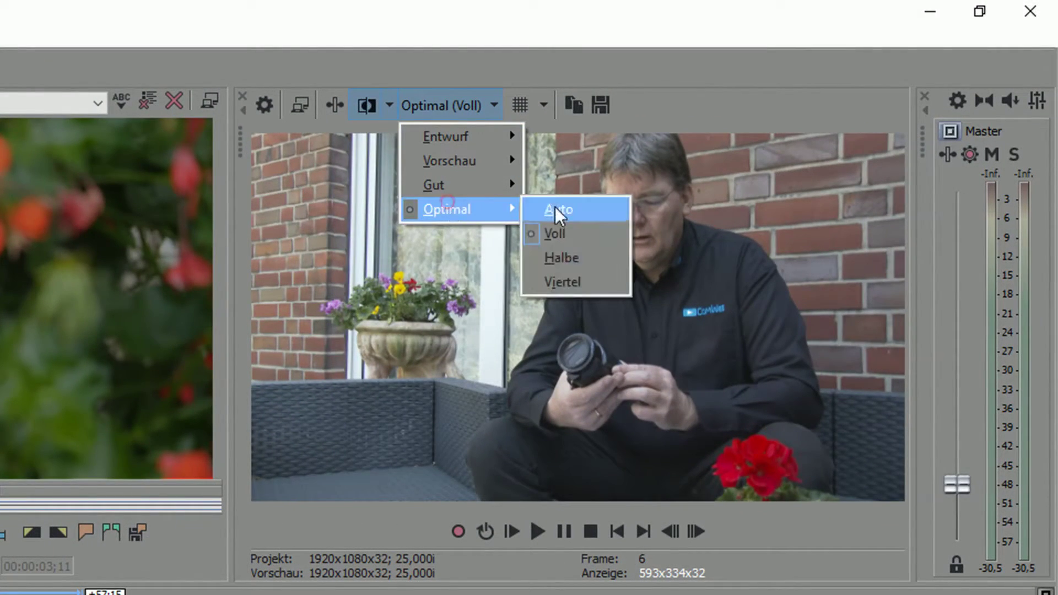
click(567, 240)
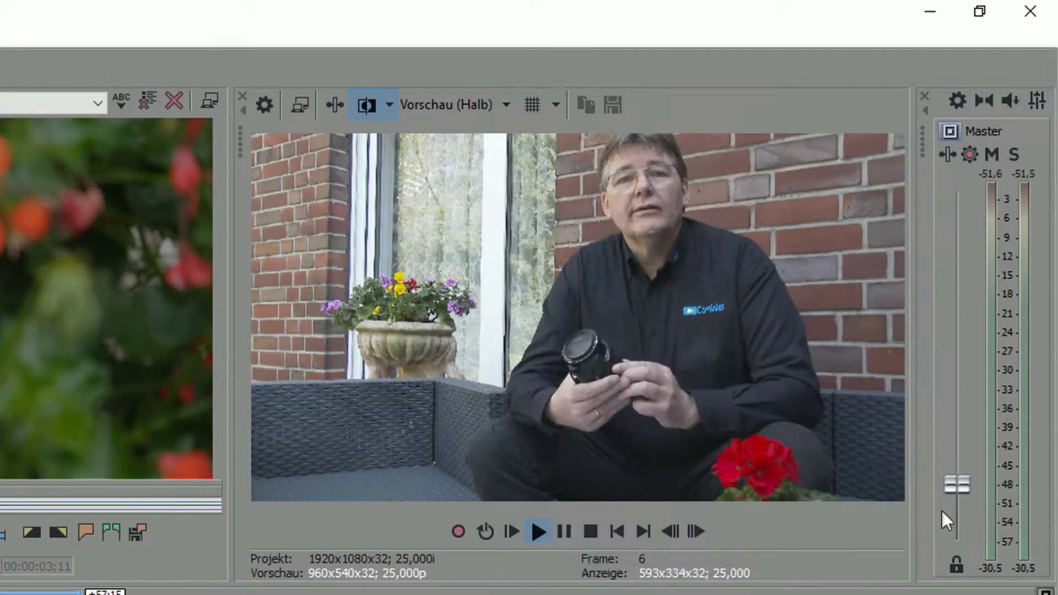
drag(958, 484, 960, 451)
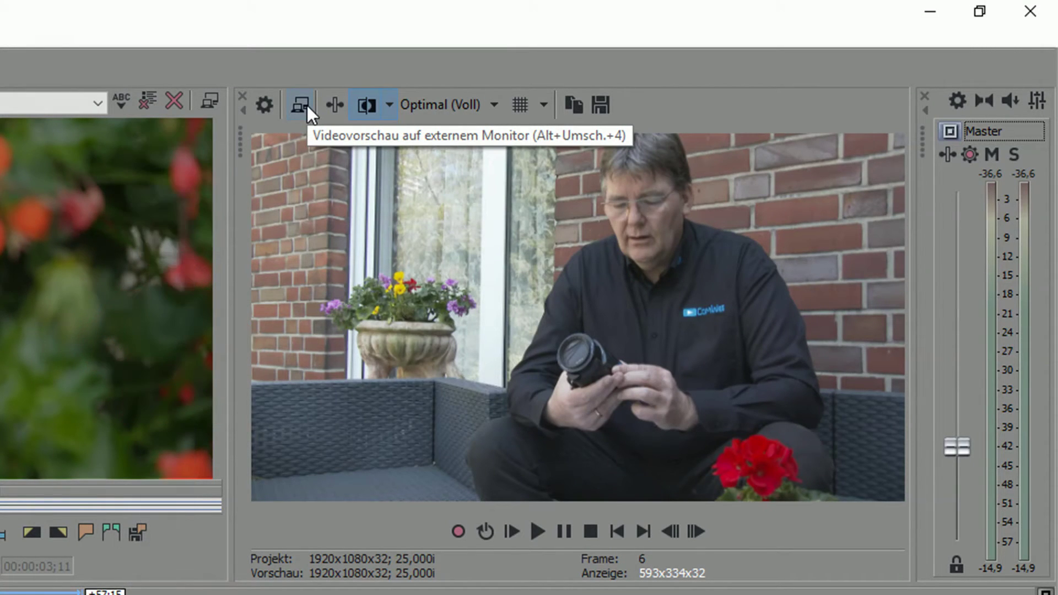
Try the video preview on the external monitor and set the preview quality to Gut (Auto).
click(306, 105)
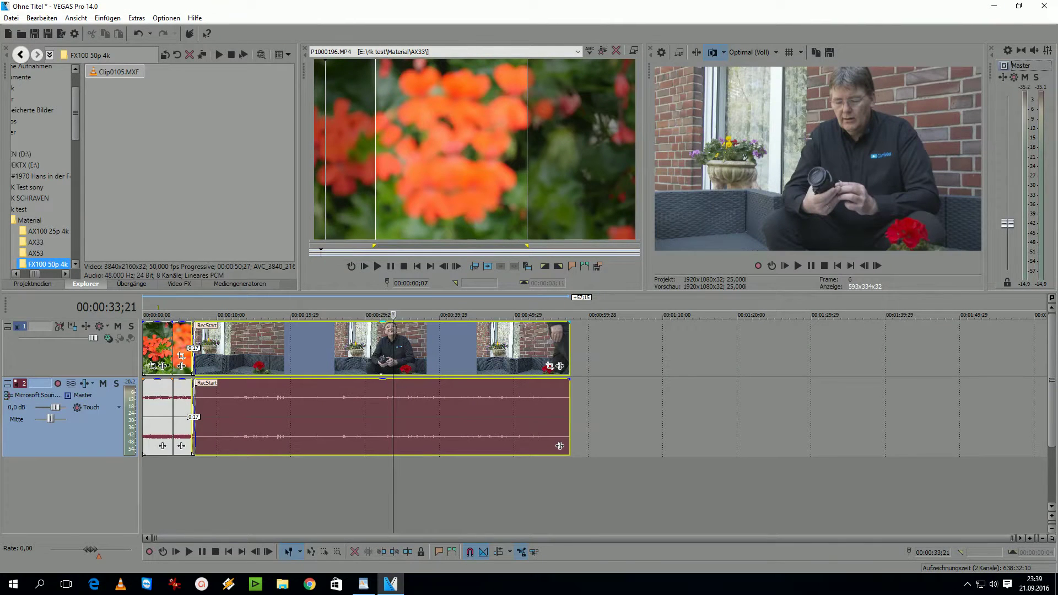
click(776, 52)
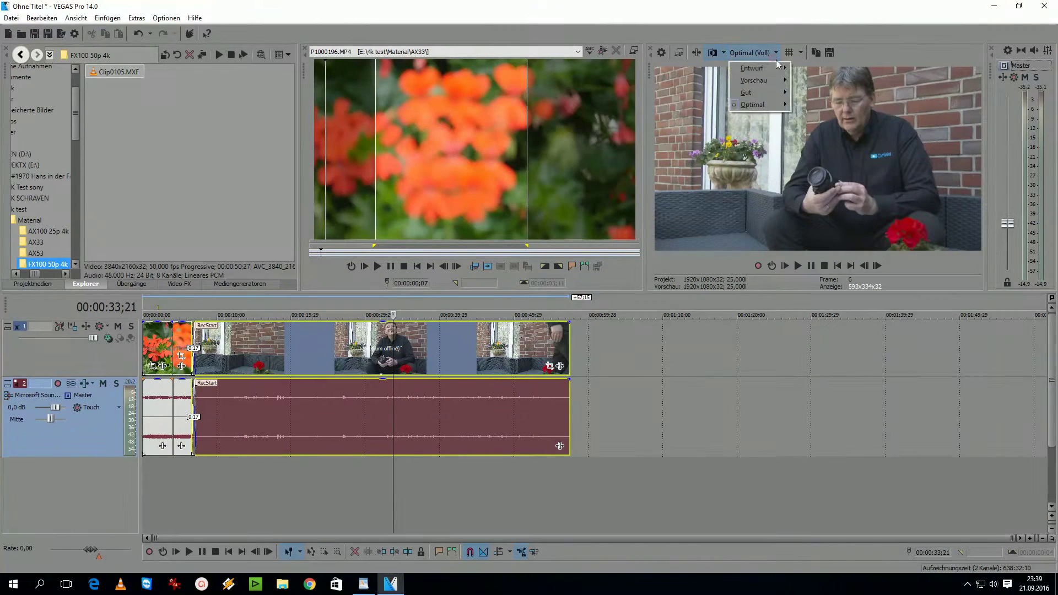
mouse_move(750, 92)
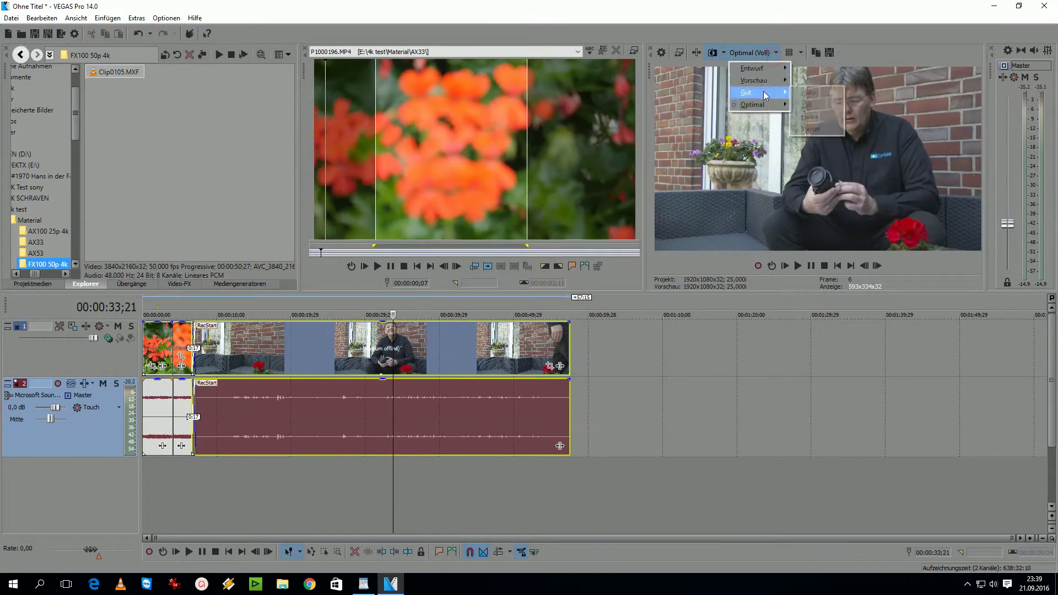
click(815, 97)
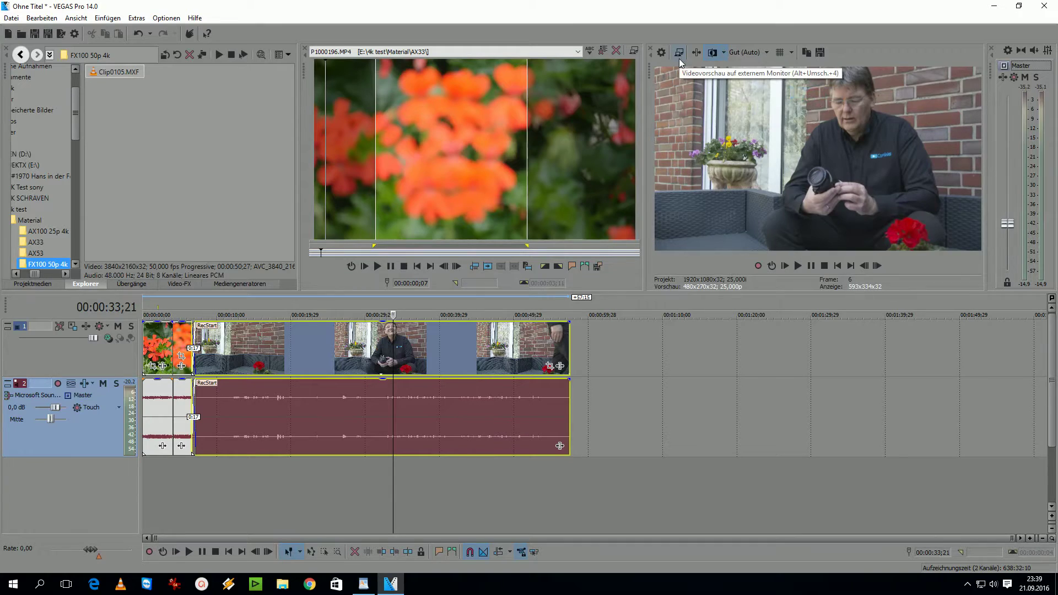
Play the timeline from 00:00:33;21, view it full-screen on the external monitor, and return to the editing view.
click(809, 267)
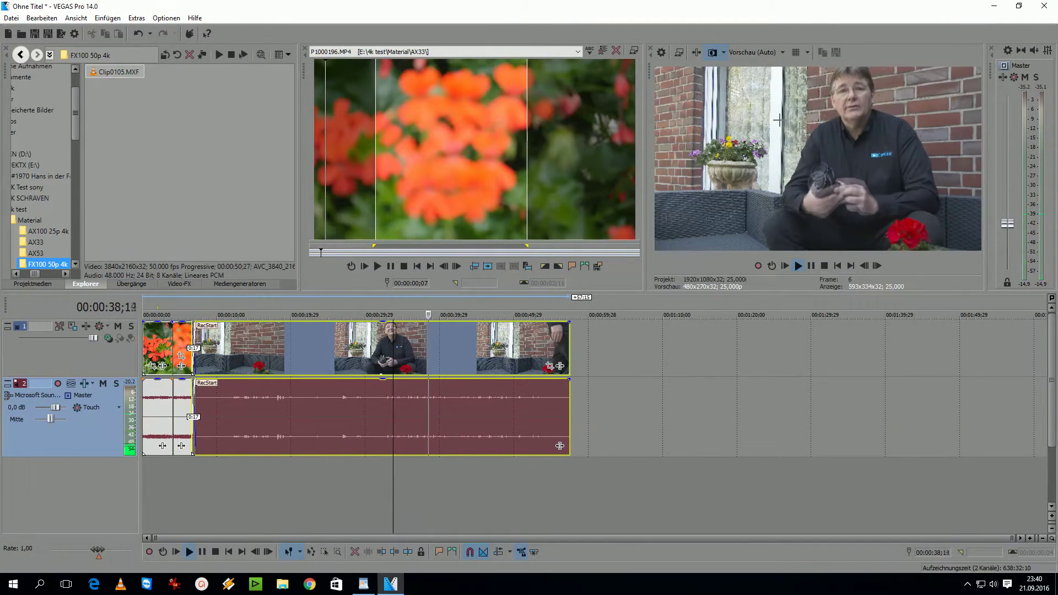
click(679, 53)
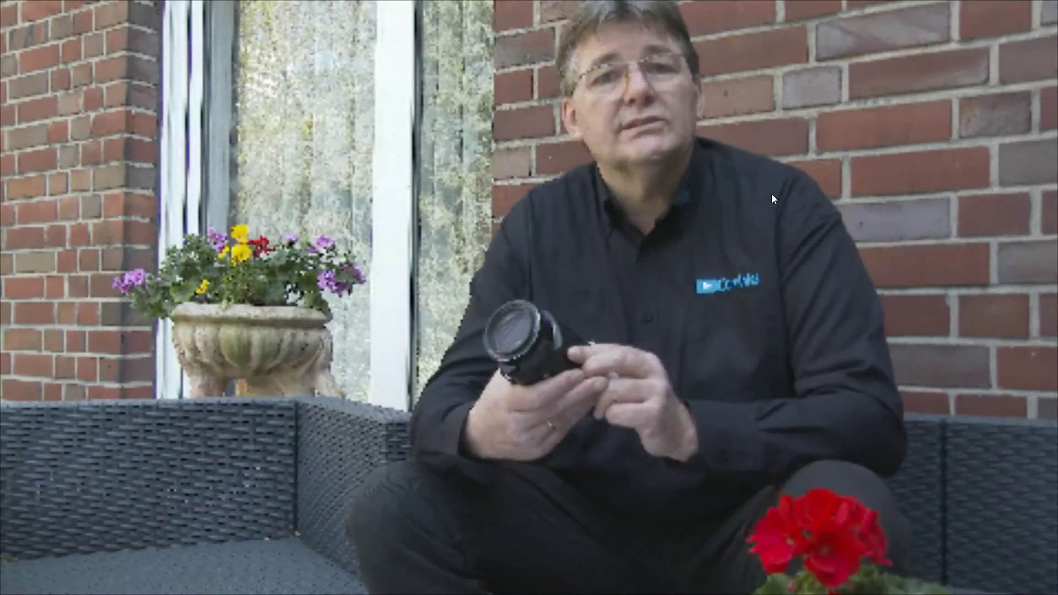
key(Escape)
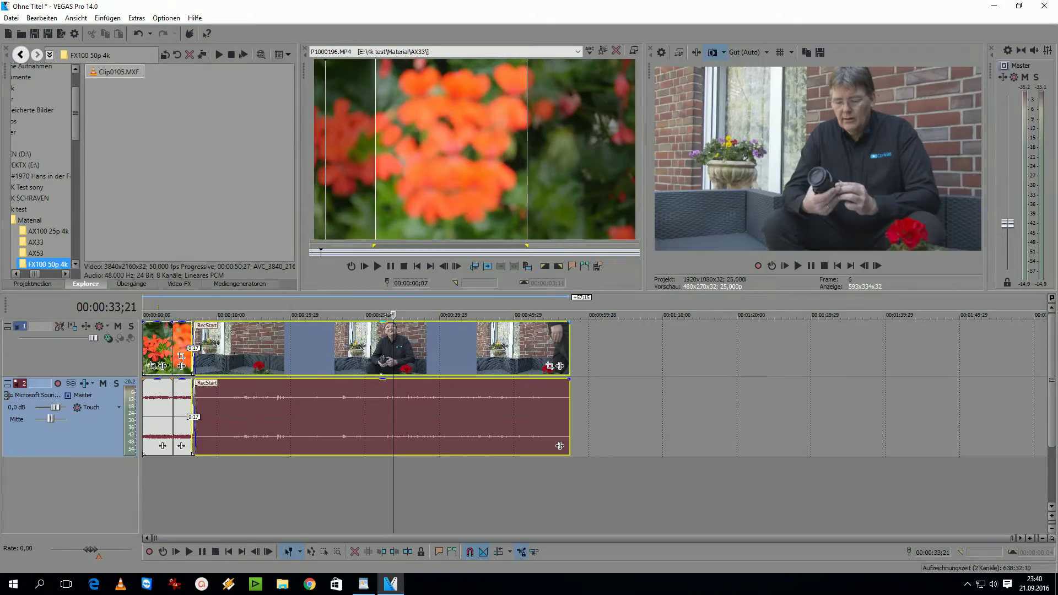
Open the program information and examine the version and the computer's operating system, processor and memory properties.
click(194, 18)
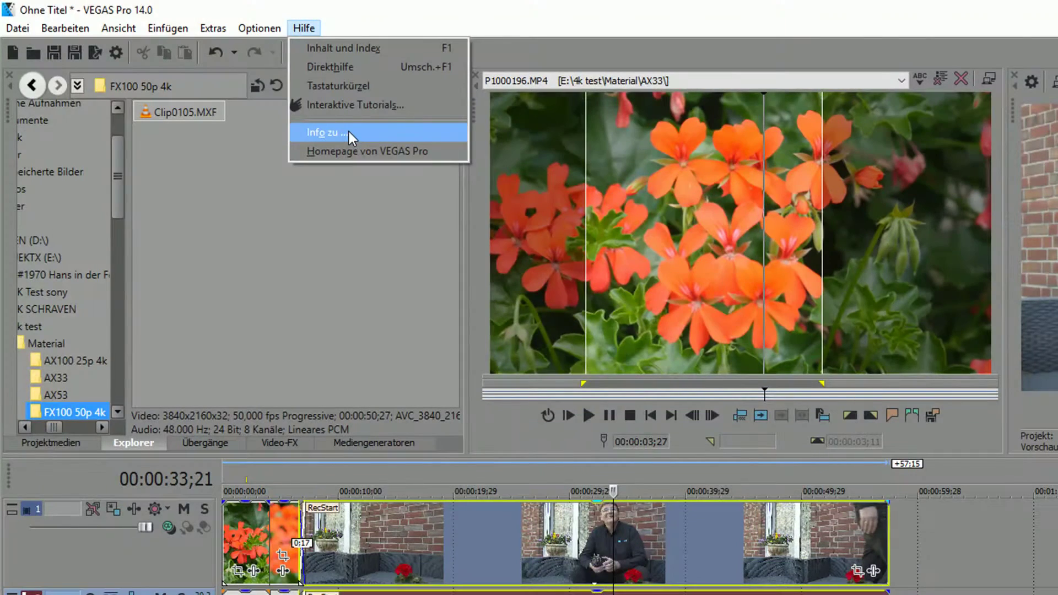
click(349, 133)
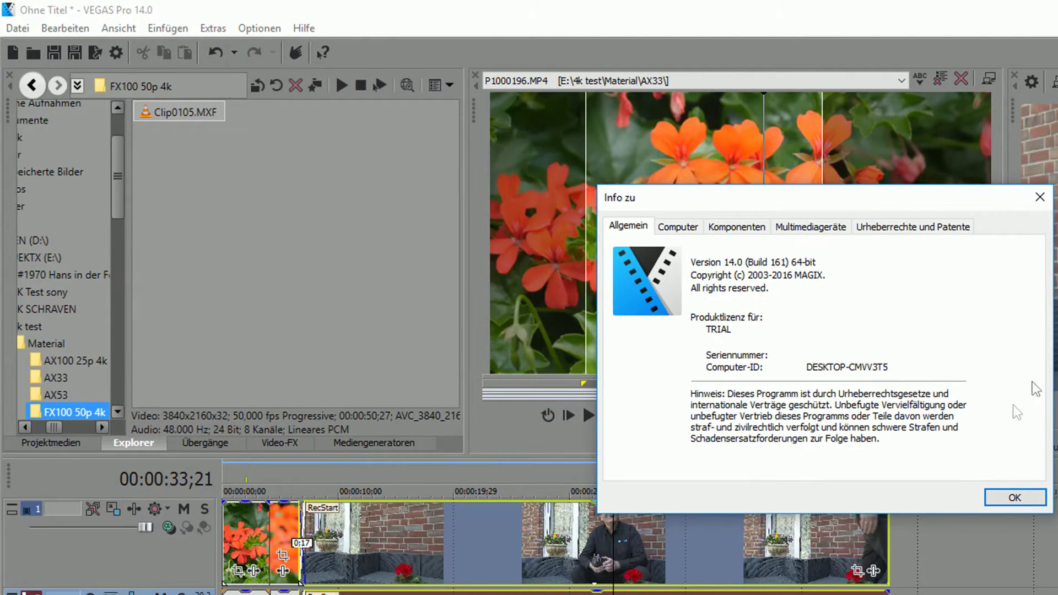
click(681, 229)
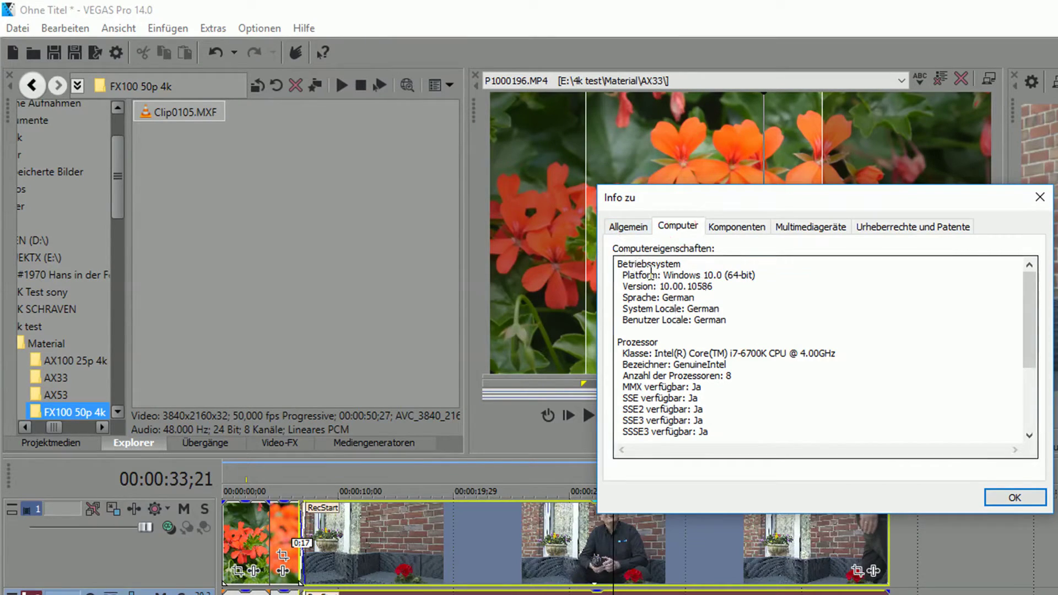
drag(651, 274, 795, 283)
drag(728, 353, 904, 361)
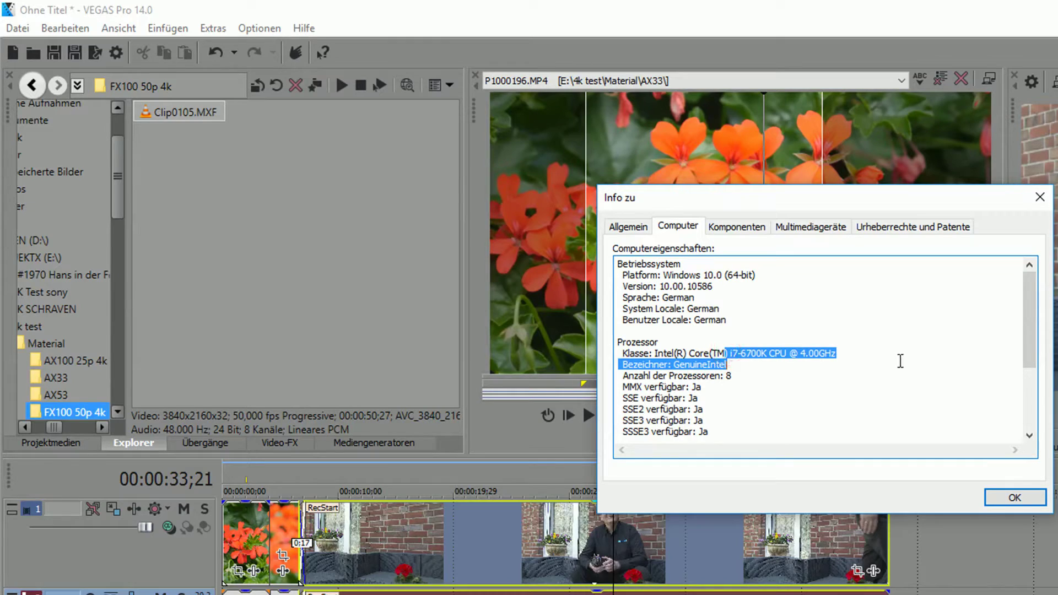
scroll(751, 389, down, 3)
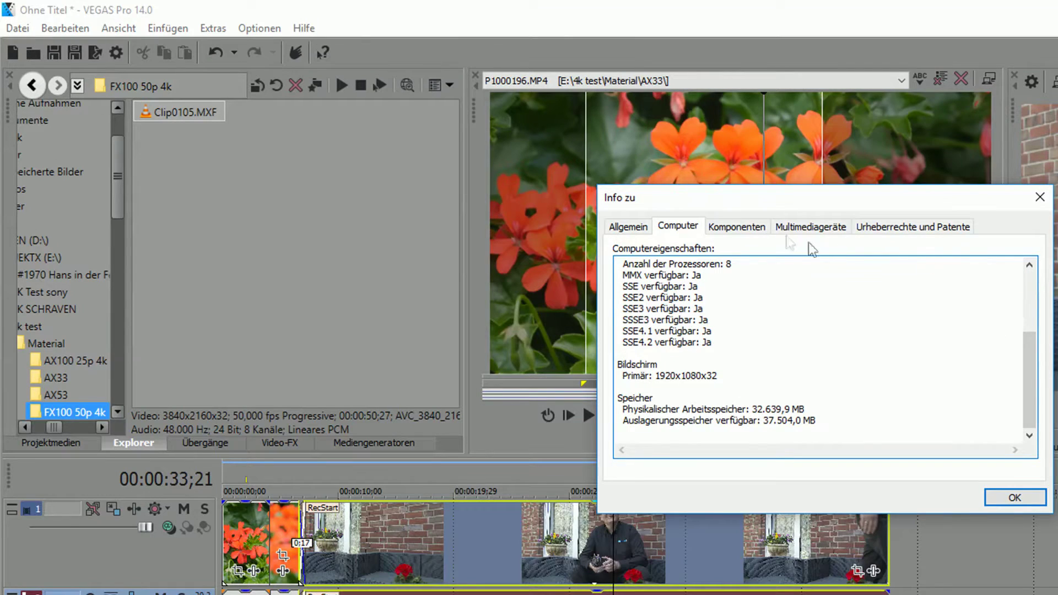
Examine the program's component information down to the last File I/O plug-ins.
click(737, 227)
click(693, 331)
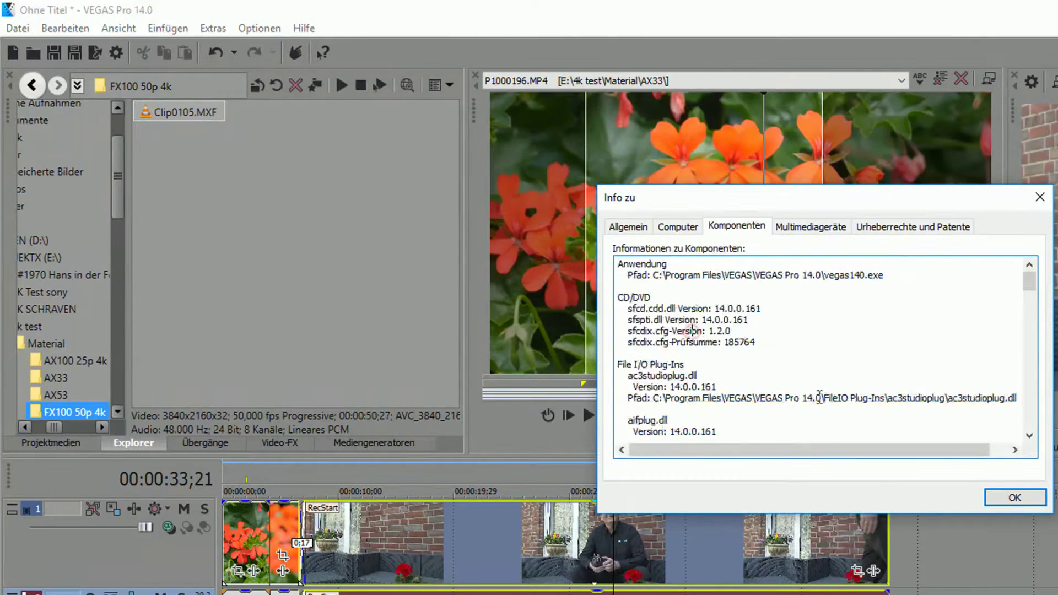
scroll(820, 397, down, 3)
scroll(798, 395, down, 15)
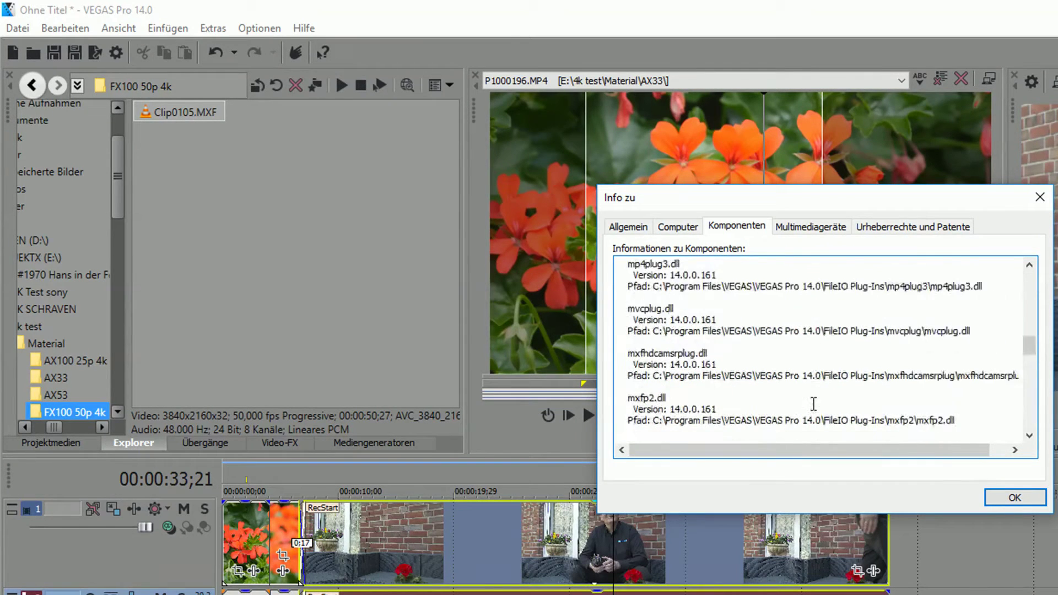
scroll(809, 399, down, 1)
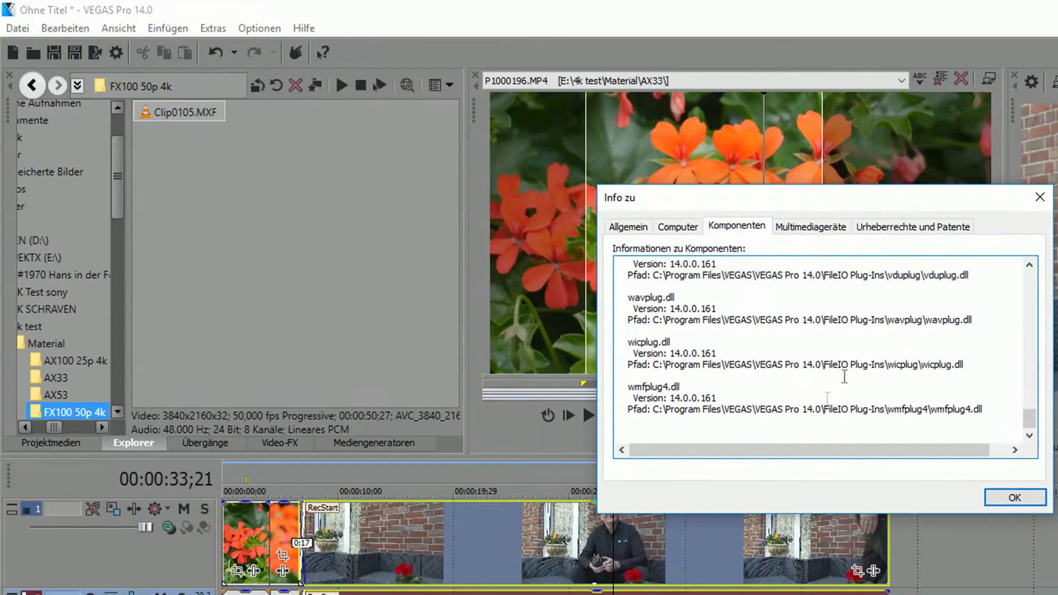
Examine the multimedia device information down to the end of the list and close the program information.
click(811, 227)
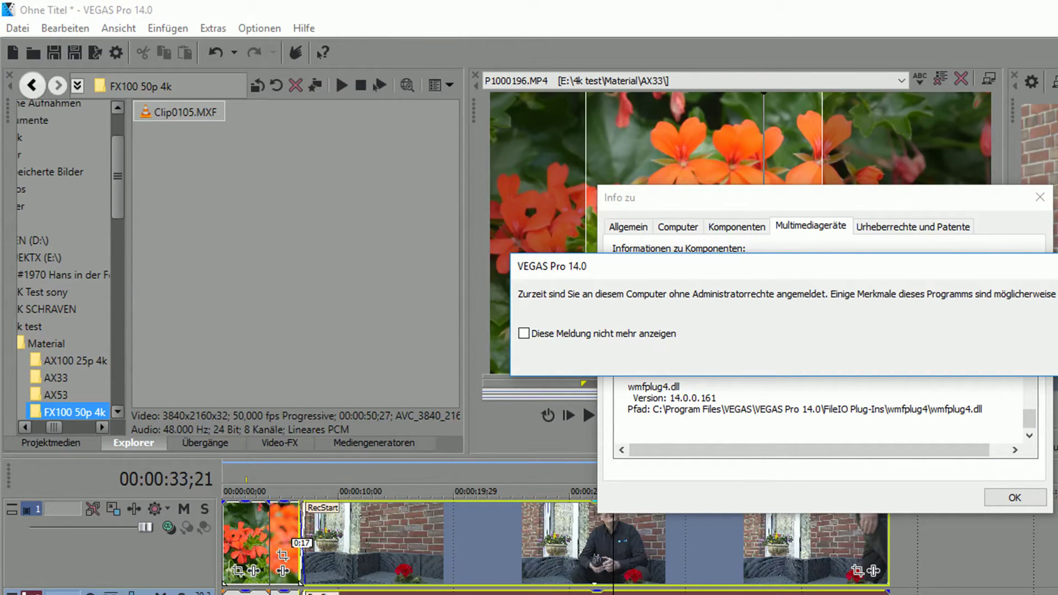
key(Return)
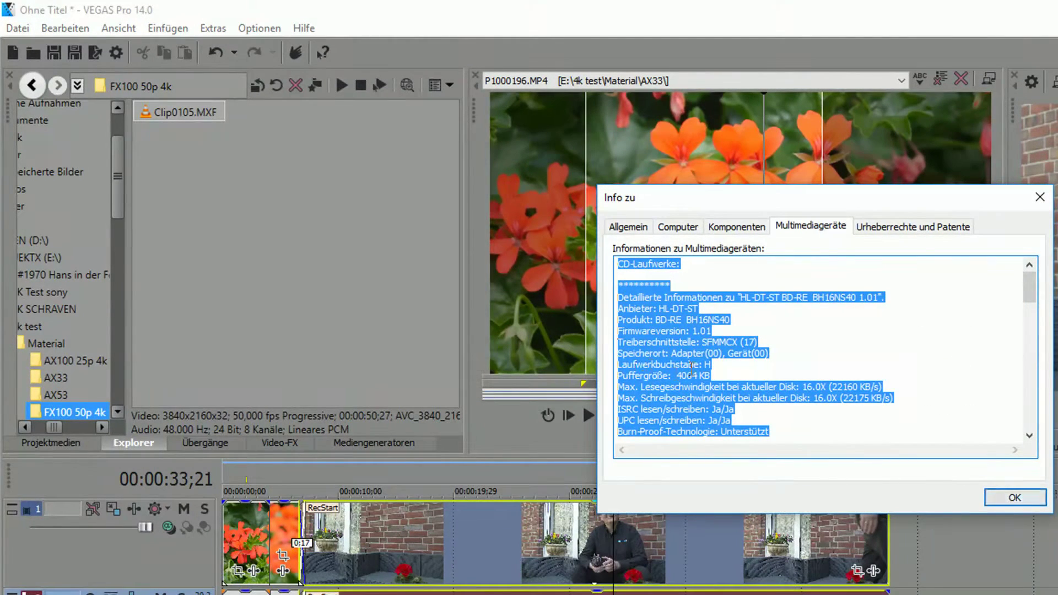
drag(689, 365, 692, 376)
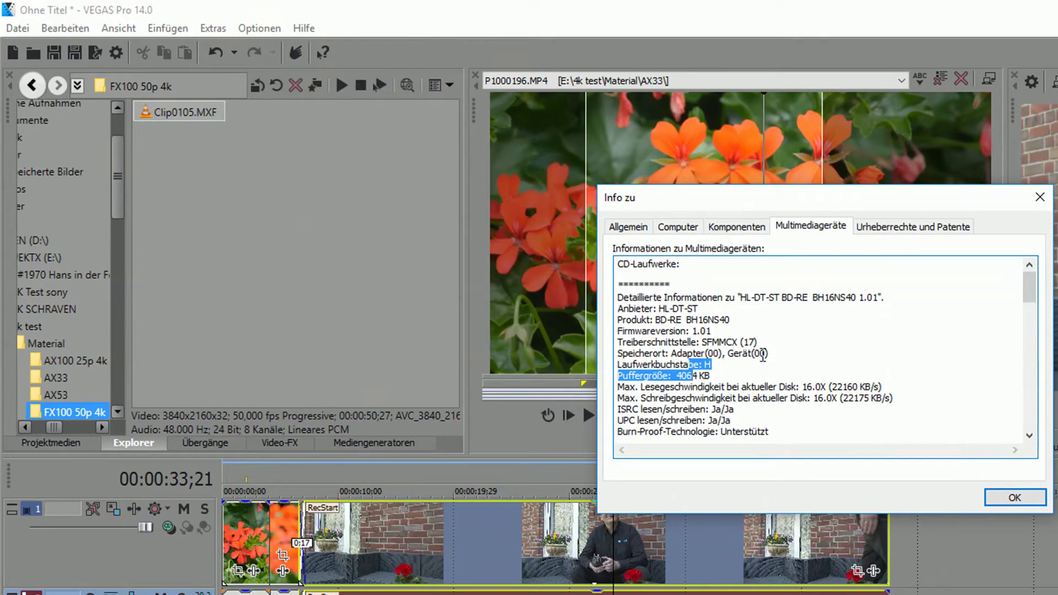
scroll(764, 364, down, 20)
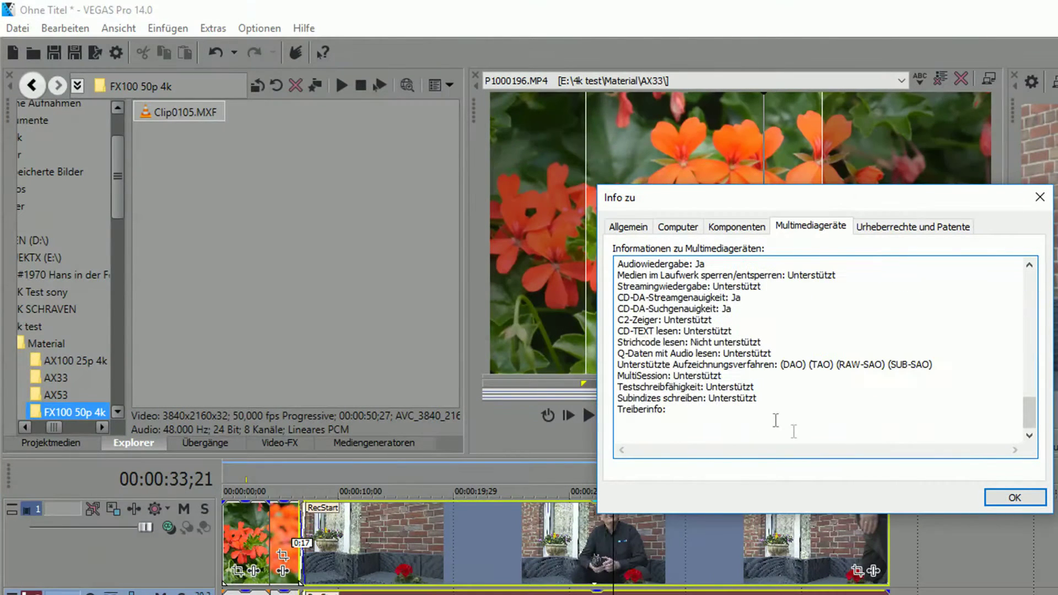
click(1027, 492)
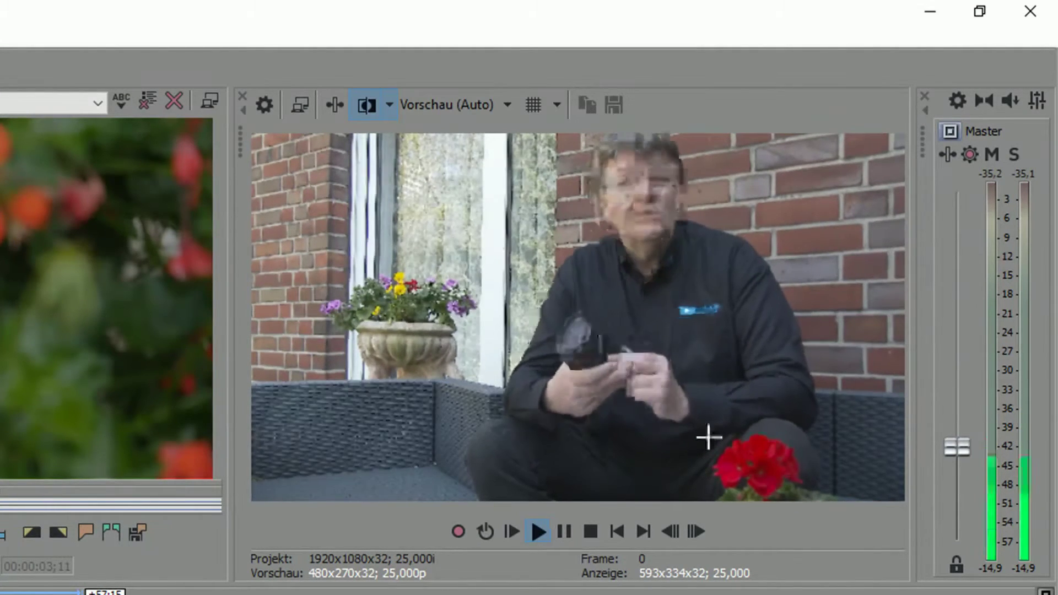
Pause playback and preview the presets of the 3D Fly-In/Out, Dissolve, Kreuzeffekt, Page Roll and Squeeze transitions.
key(space)
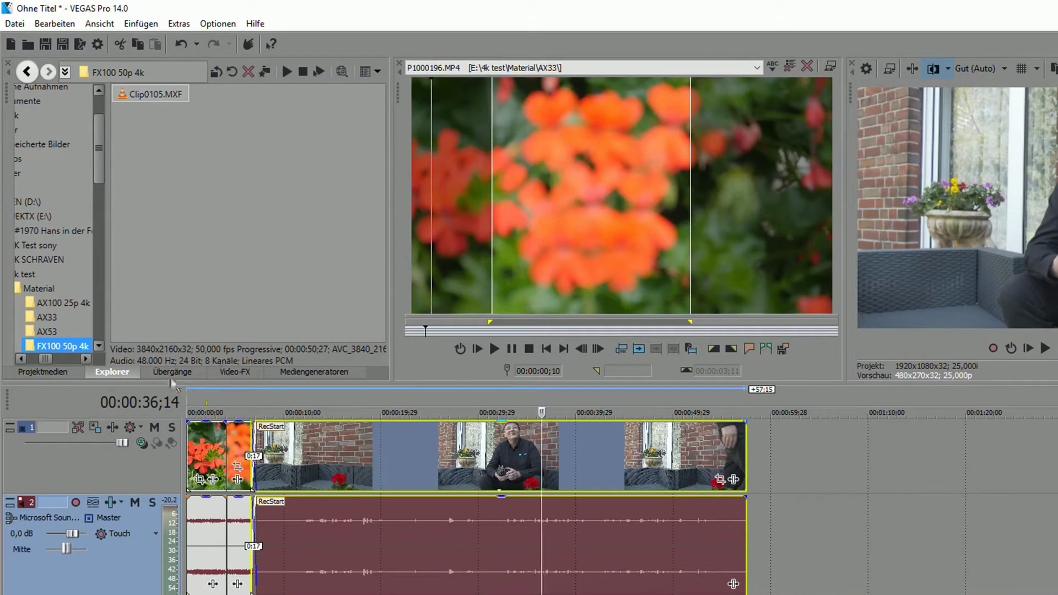
click(172, 373)
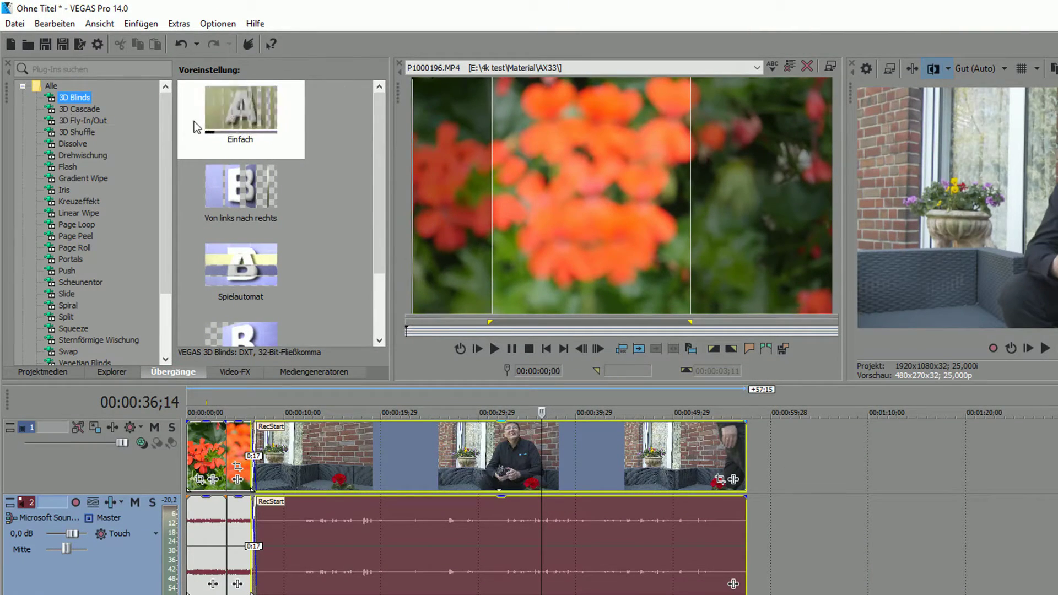
click(80, 122)
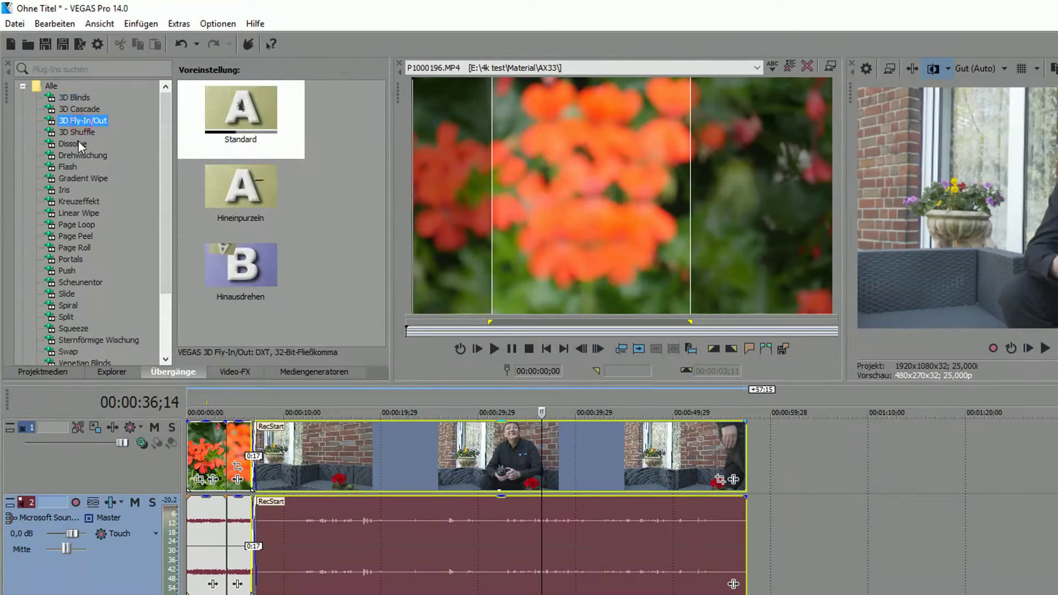
click(78, 142)
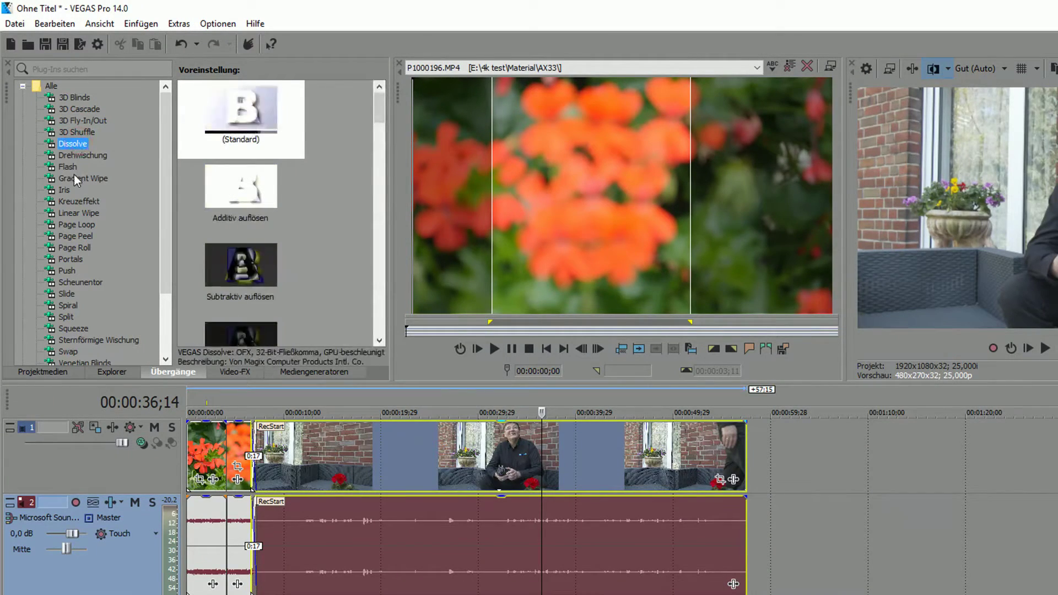
click(75, 202)
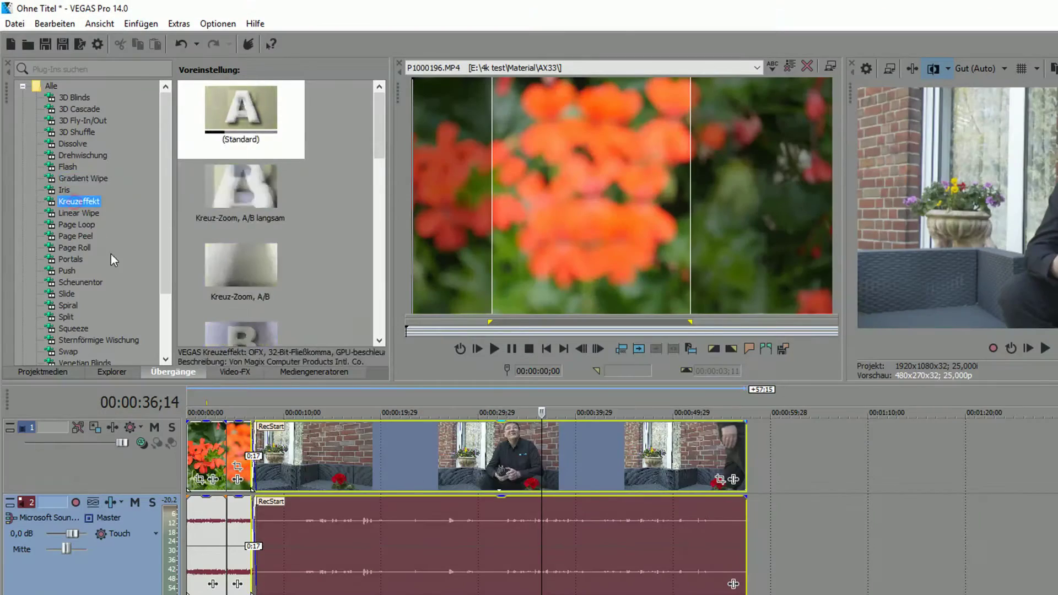
click(72, 249)
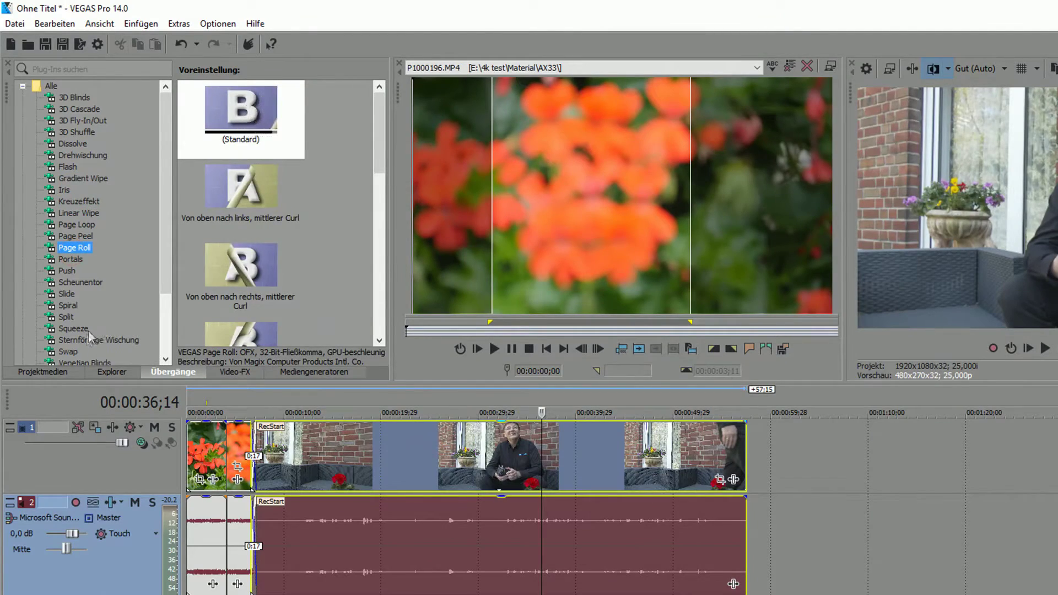
click(74, 329)
scroll(97, 275, down, 3)
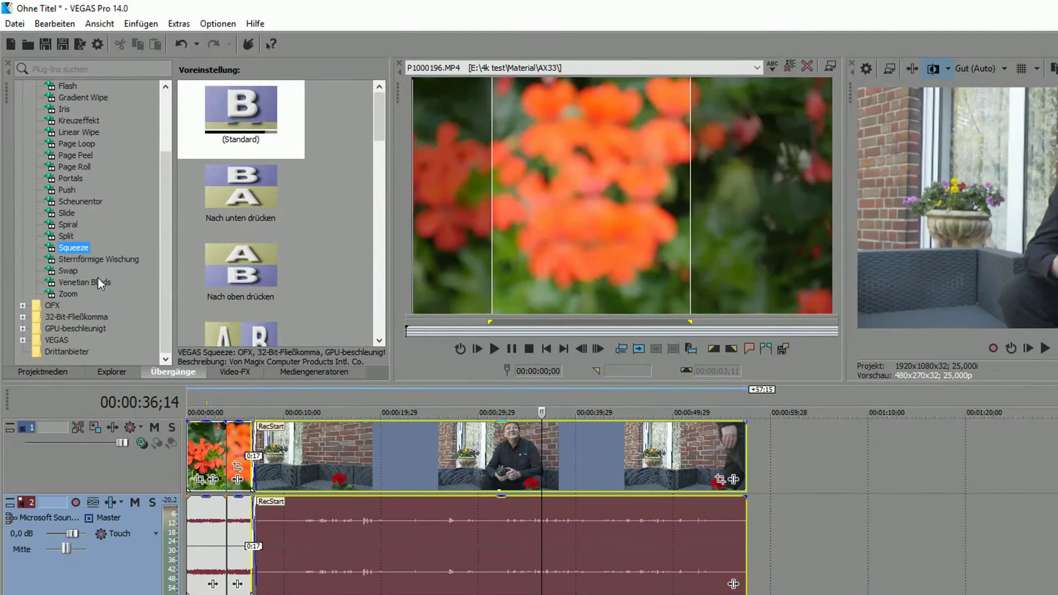
Expand the GPU-beschleunigt transitions group and look at its Kreuzeffekt and Page Roll presets.
click(22, 328)
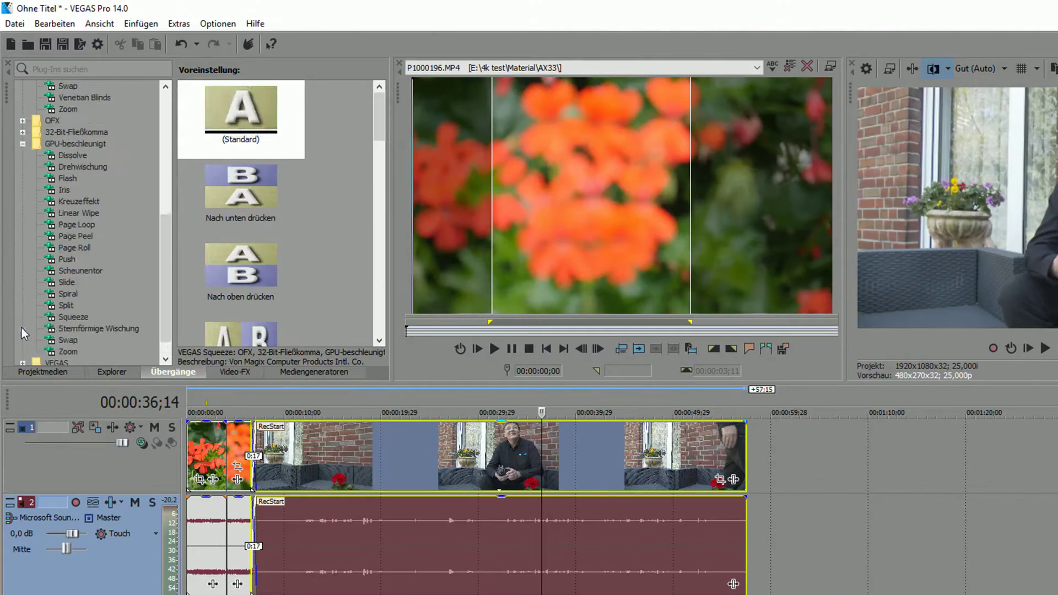
click(65, 203)
click(74, 247)
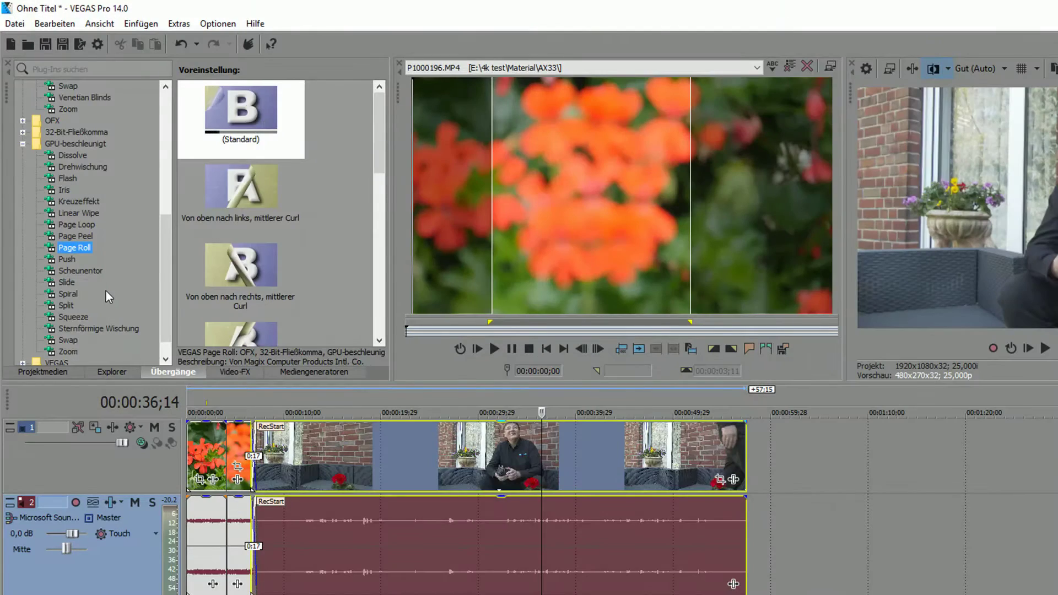
scroll(98, 295, up, 2)
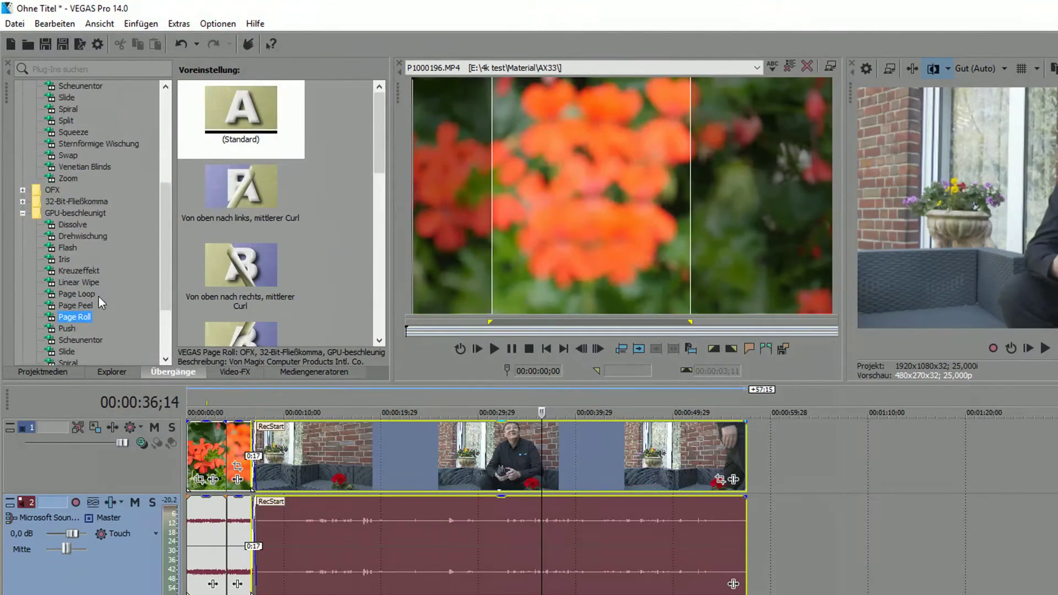
Look through the 32-Bit-Fließkomma, Drittanbieter and VEGAS transition groups, expanding the VEGAS group.
click(60, 205)
click(23, 202)
scroll(64, 258, down, 6)
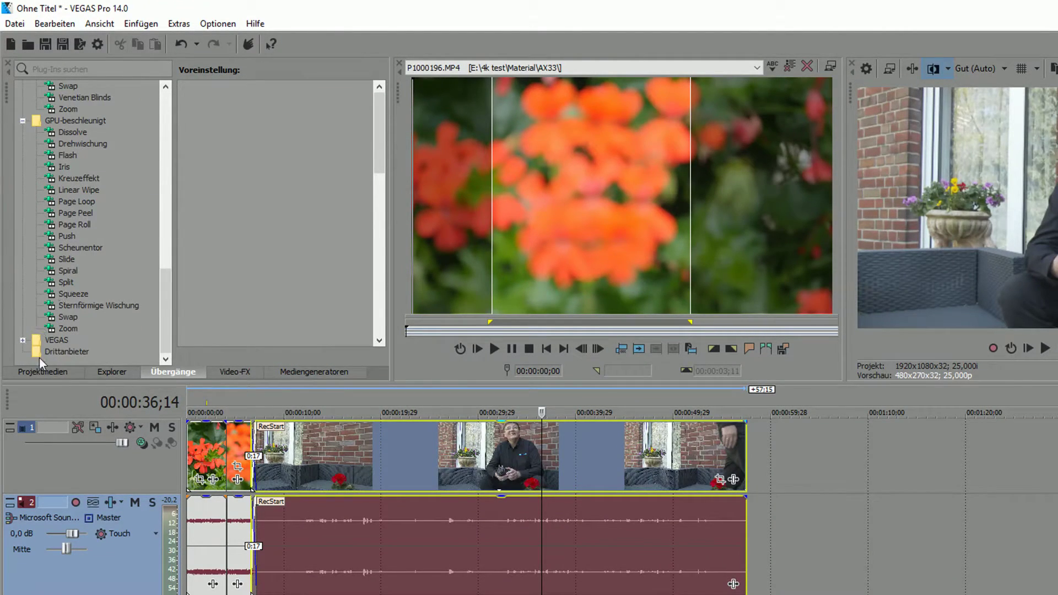
click(45, 352)
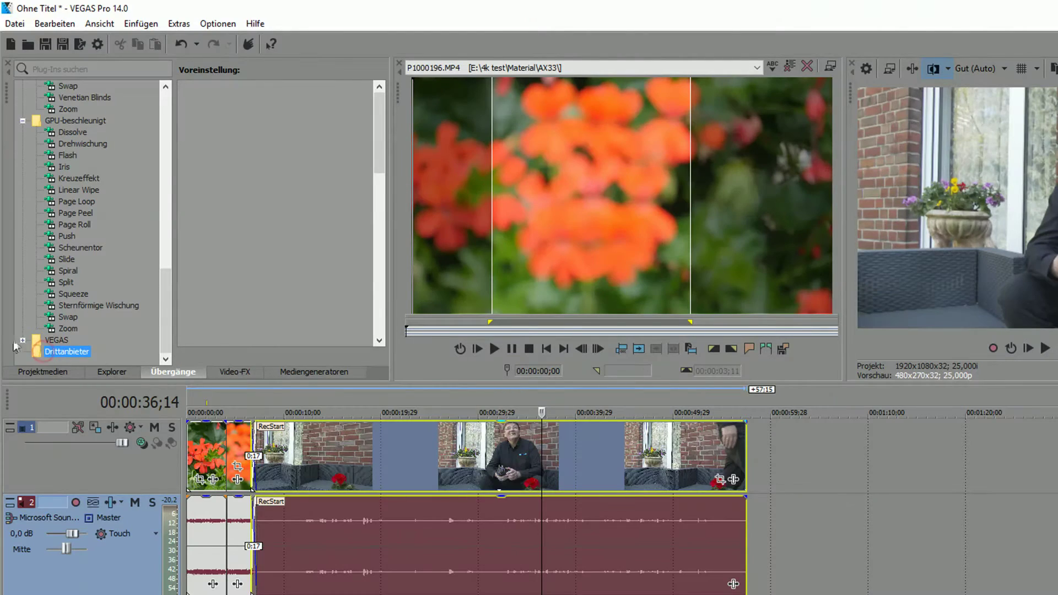
click(55, 340)
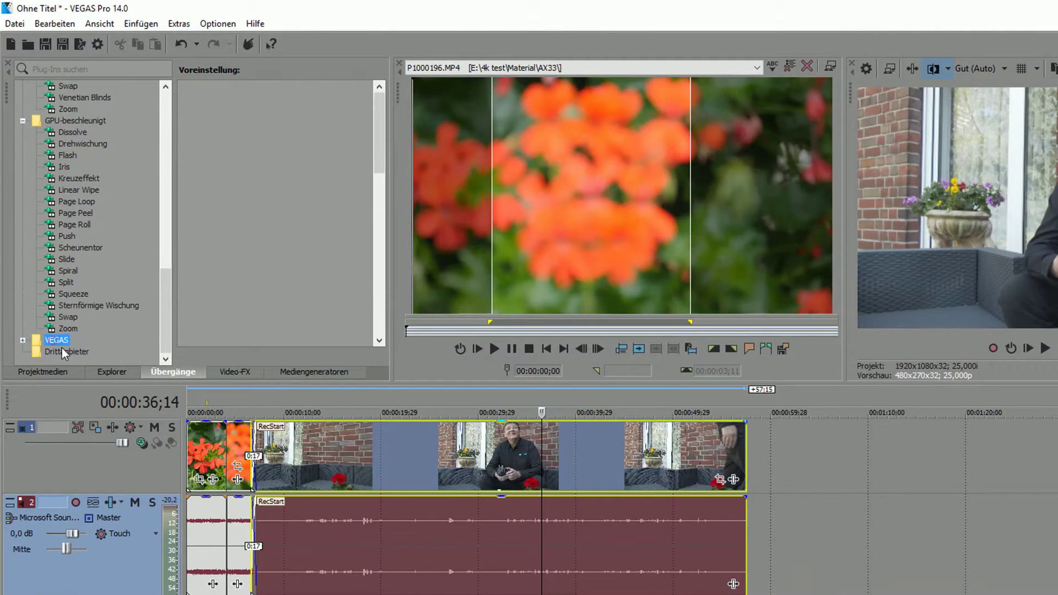
click(23, 340)
scroll(97, 271, down, 1)
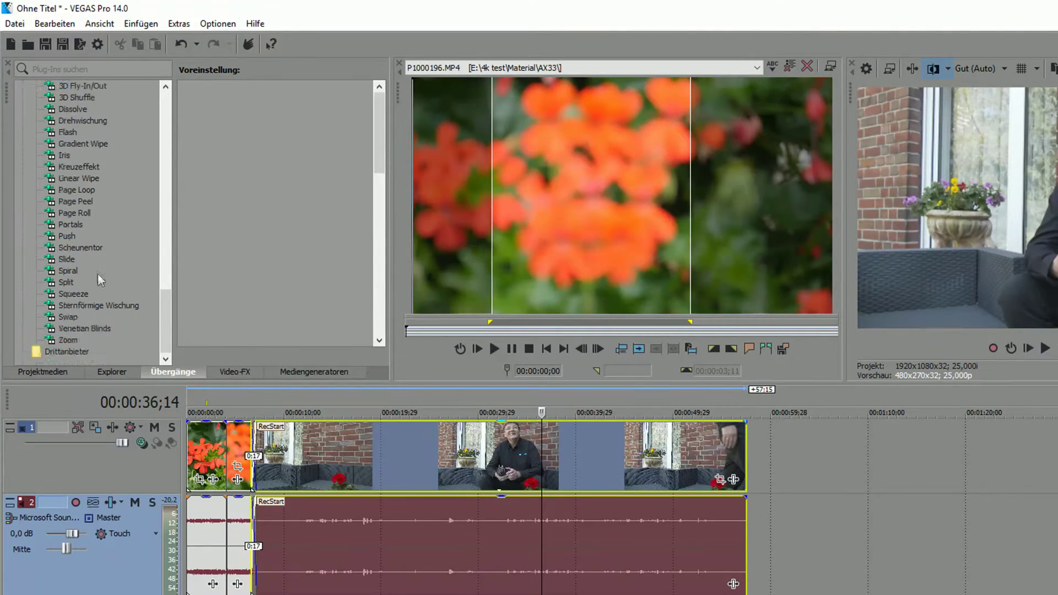
Browse the complete Video-FX list and look at the presets of several HitFilm effects.
click(241, 374)
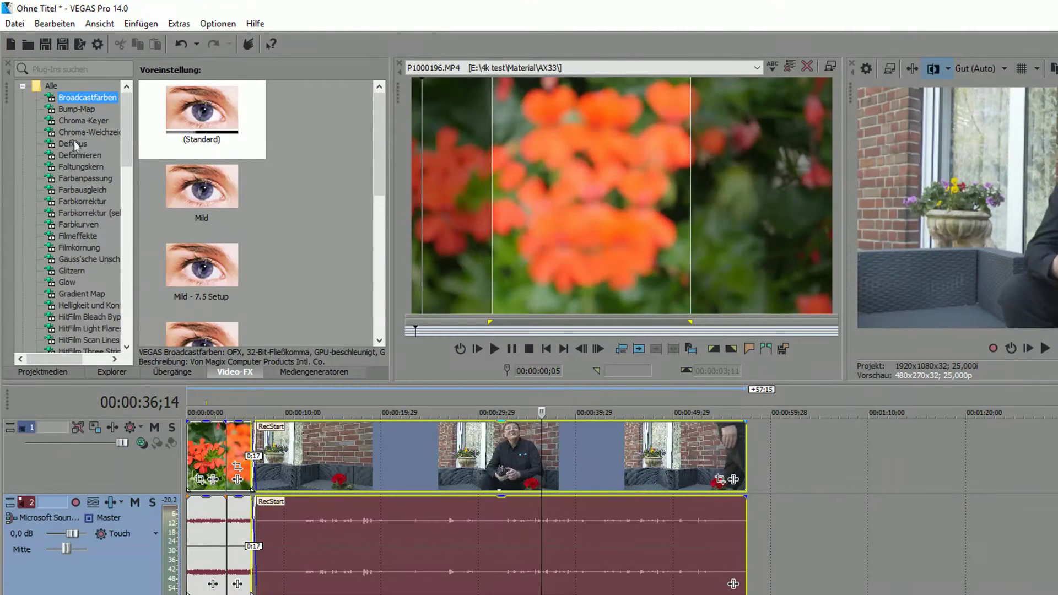
scroll(77, 146, down, 3)
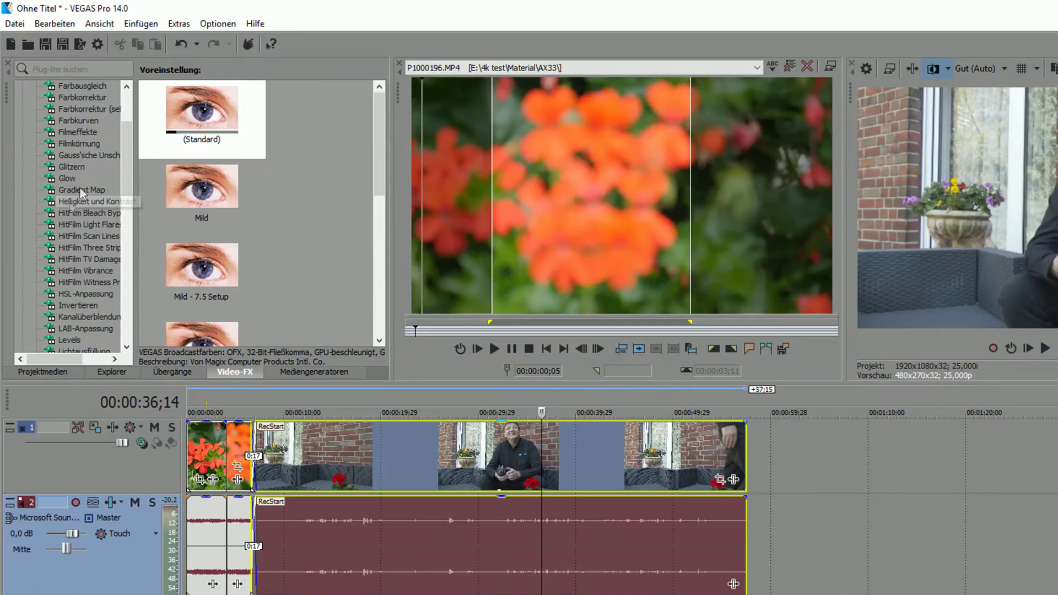
click(77, 227)
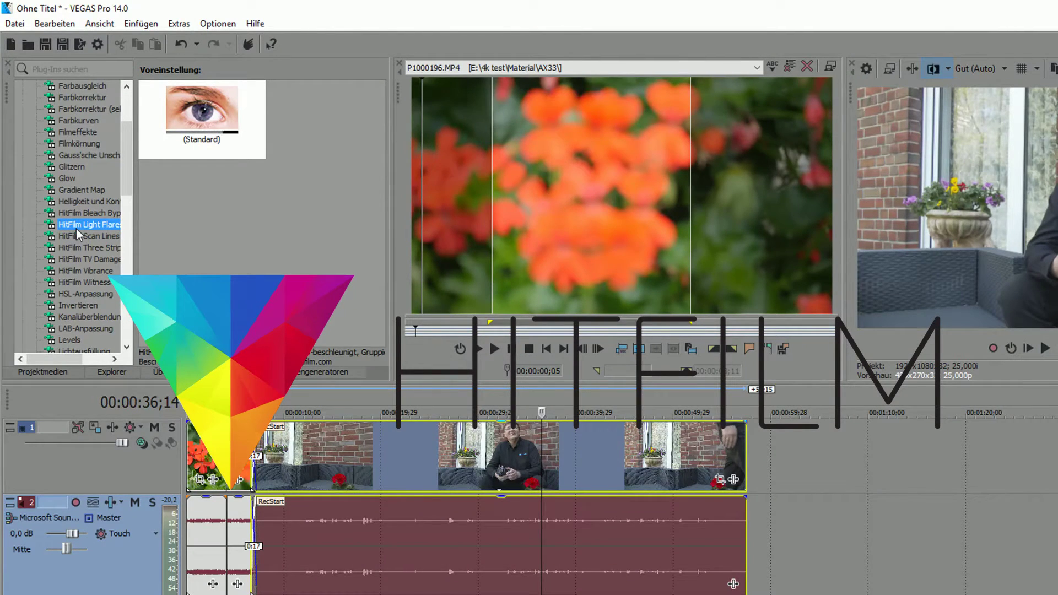
click(87, 259)
key(Up)
scroll(104, 314, up, 3)
scroll(104, 317, down, 8)
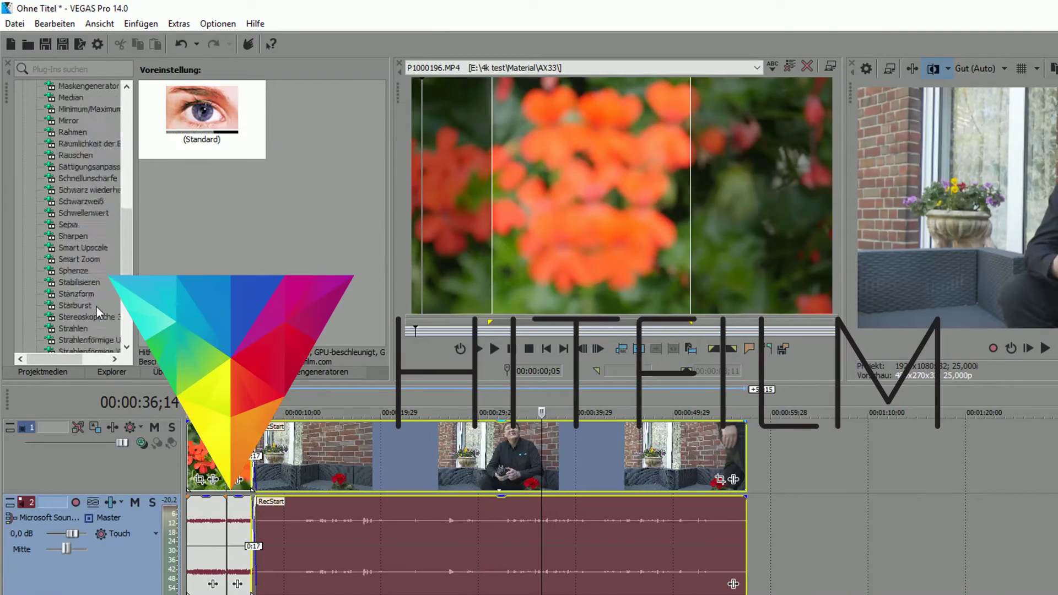
scroll(97, 306, down, 8)
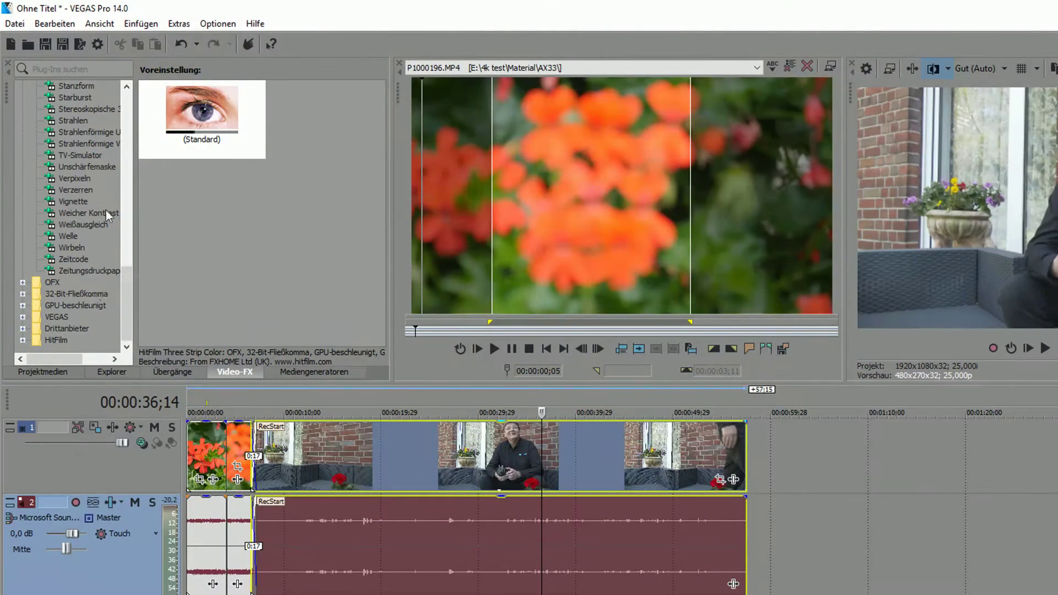
Expand the GPU-beschleunigt effects group and view the presets of HitFilm Scan Lines, HitFilm Vibrance and Lichtausfüllung.
click(23, 305)
click(88, 271)
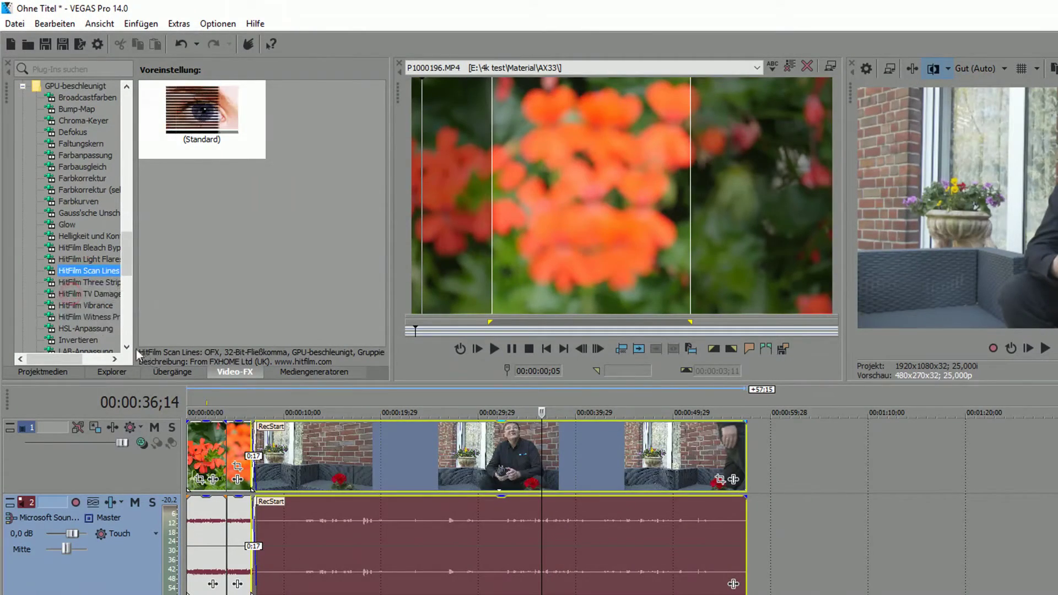
click(85, 308)
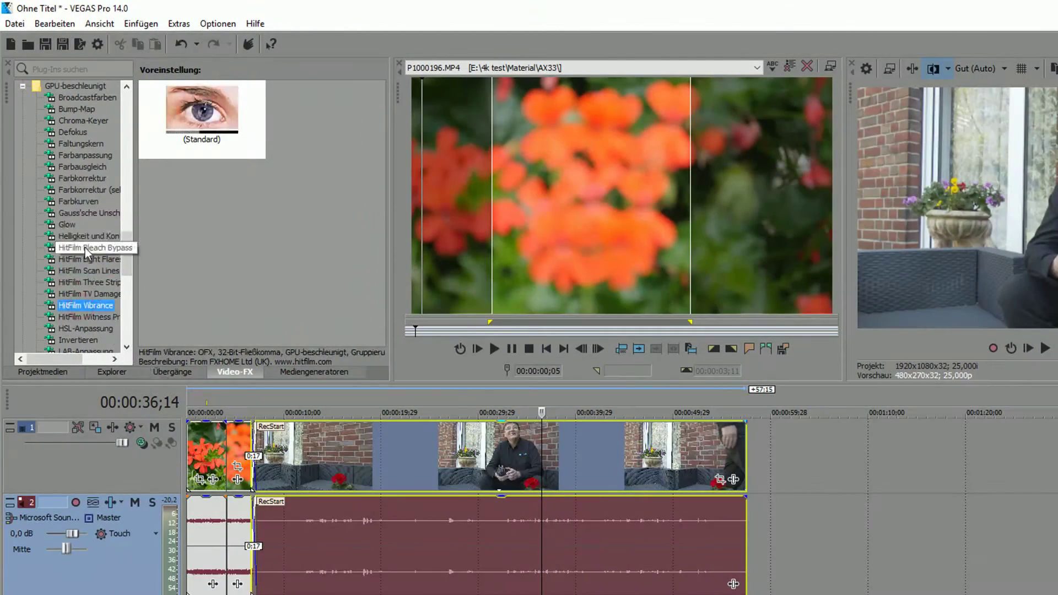
scroll(86, 254, down, 6)
click(85, 167)
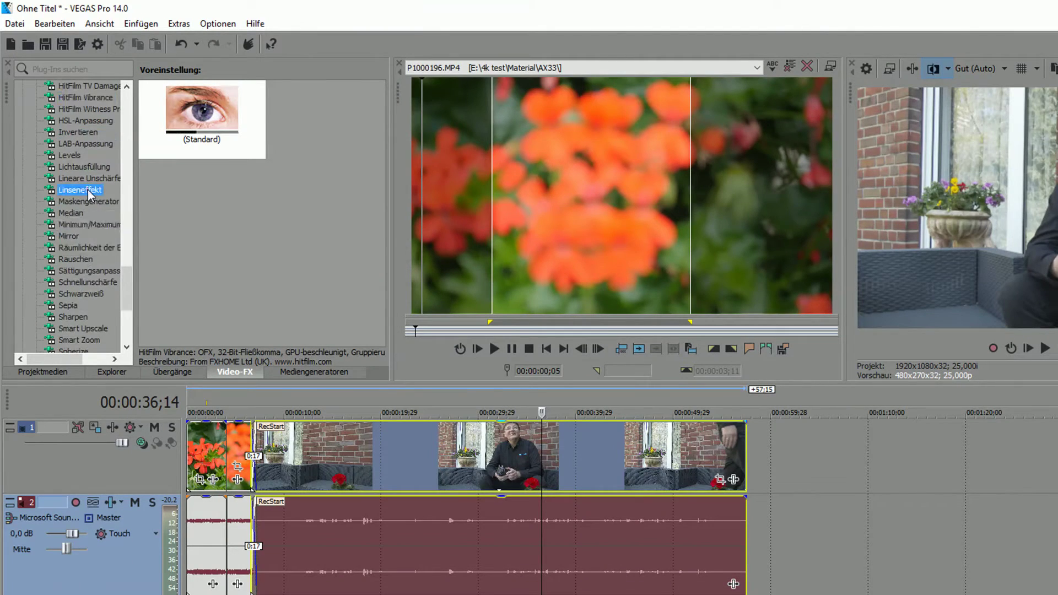
scroll(91, 229, down, 10)
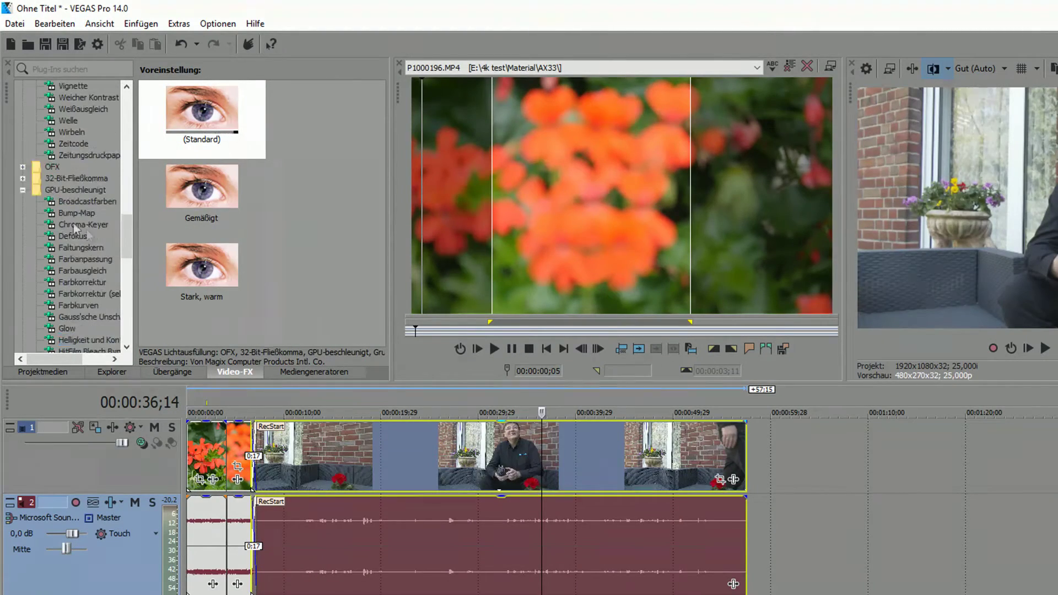
Collapse the GPU-beschleunigt and Alle effect groups and expand the HitFilm group to view its effects.
click(24, 190)
scroll(57, 226, up, 15)
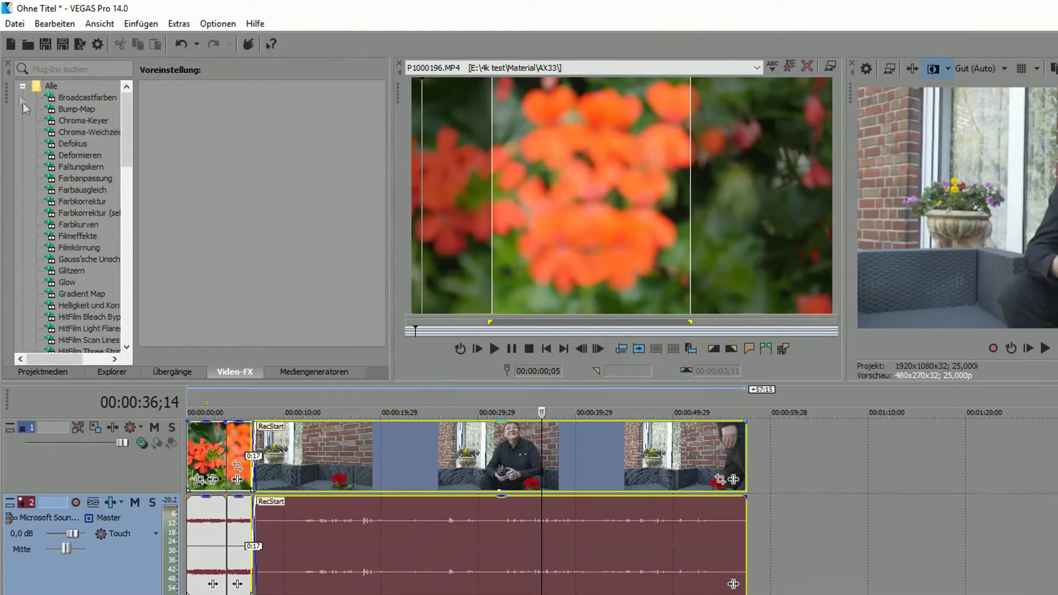
click(23, 86)
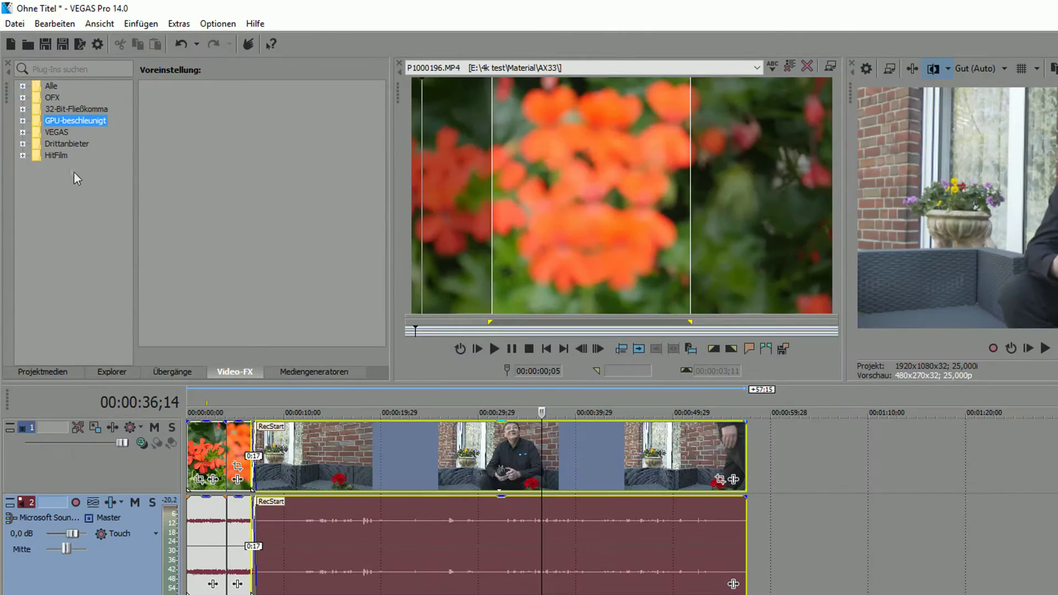
click(53, 157)
click(23, 155)
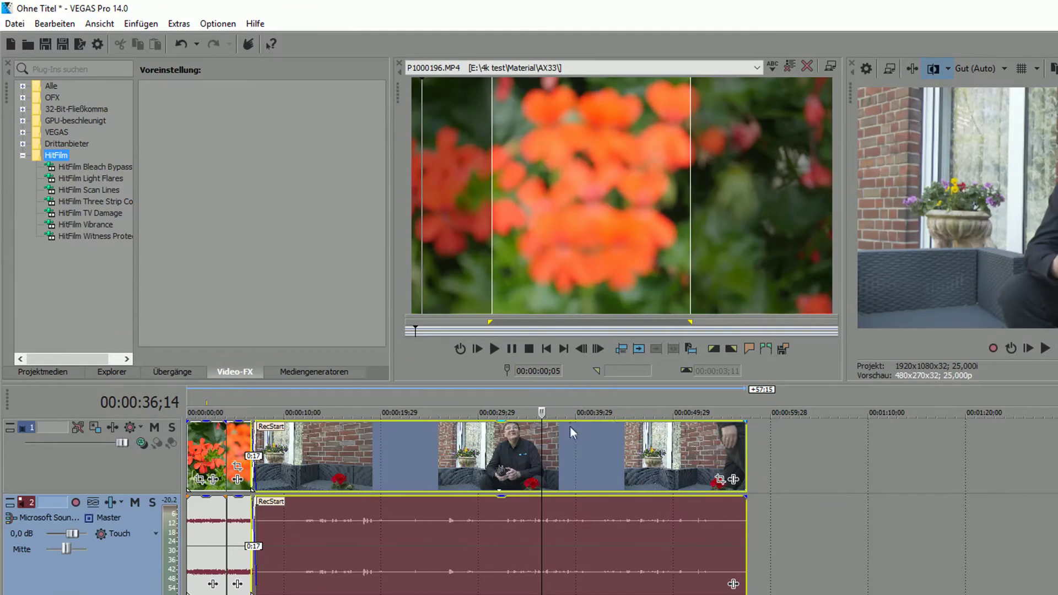
click(594, 413)
Expand the VEGAS effects group and look through its effects and the presets of Vignette.
click(22, 132)
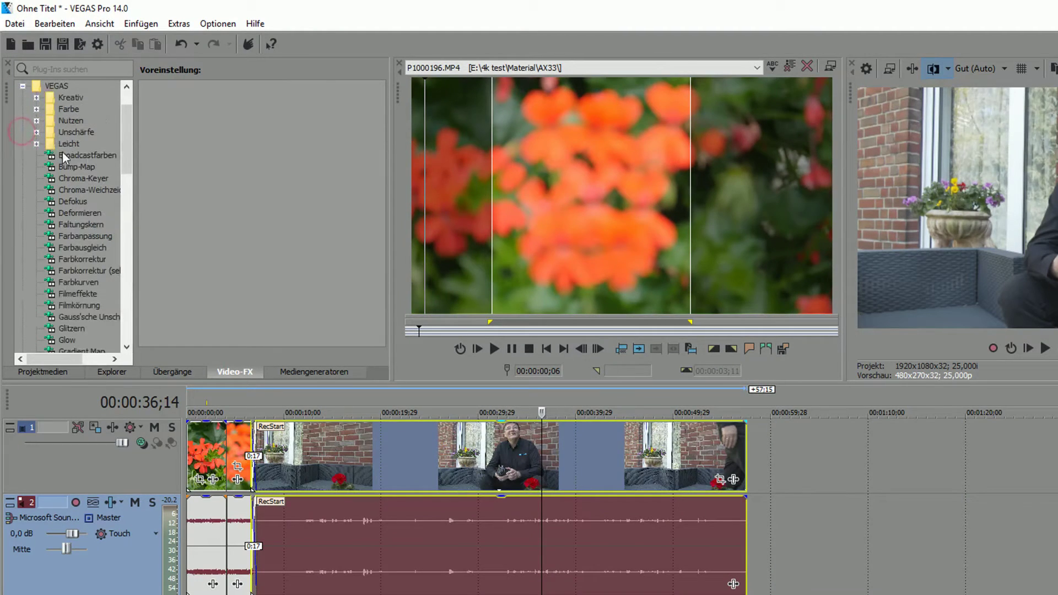
scroll(99, 188, down, 2)
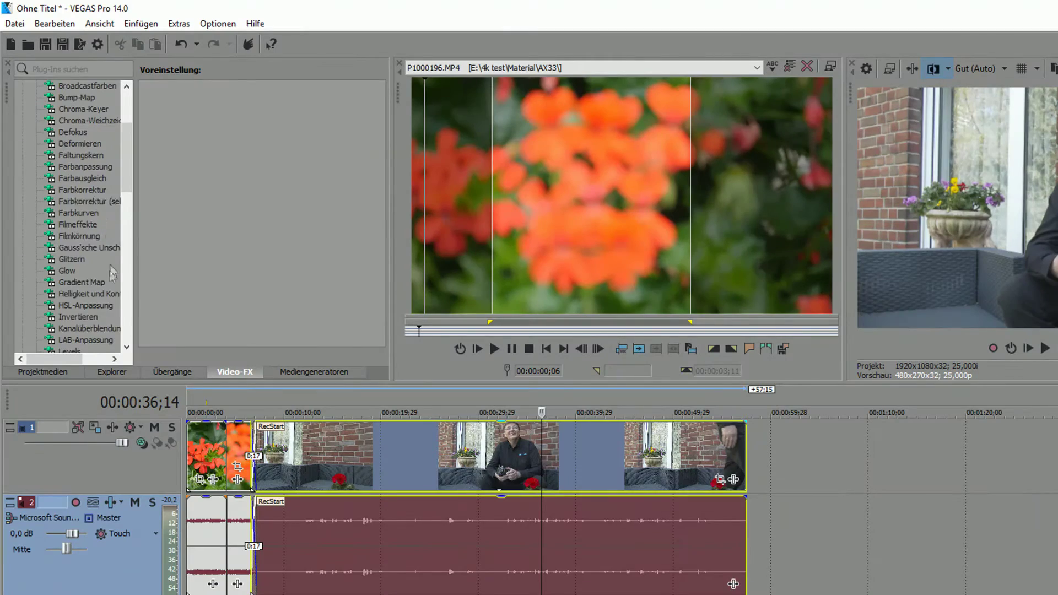
scroll(99, 248, down, 3)
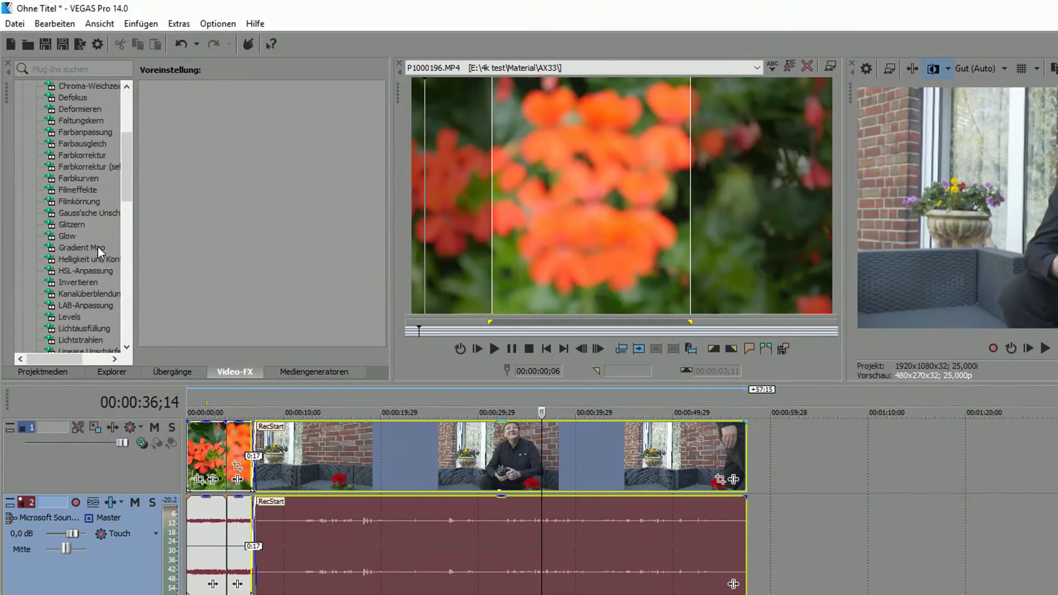
scroll(103, 269, down, 8)
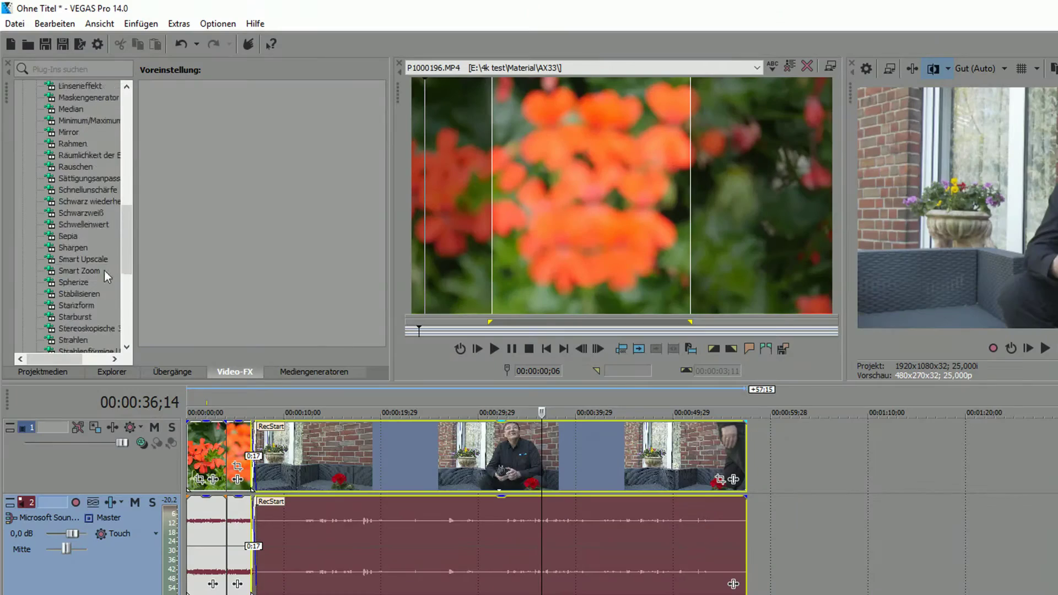
scroll(104, 275, down, 2)
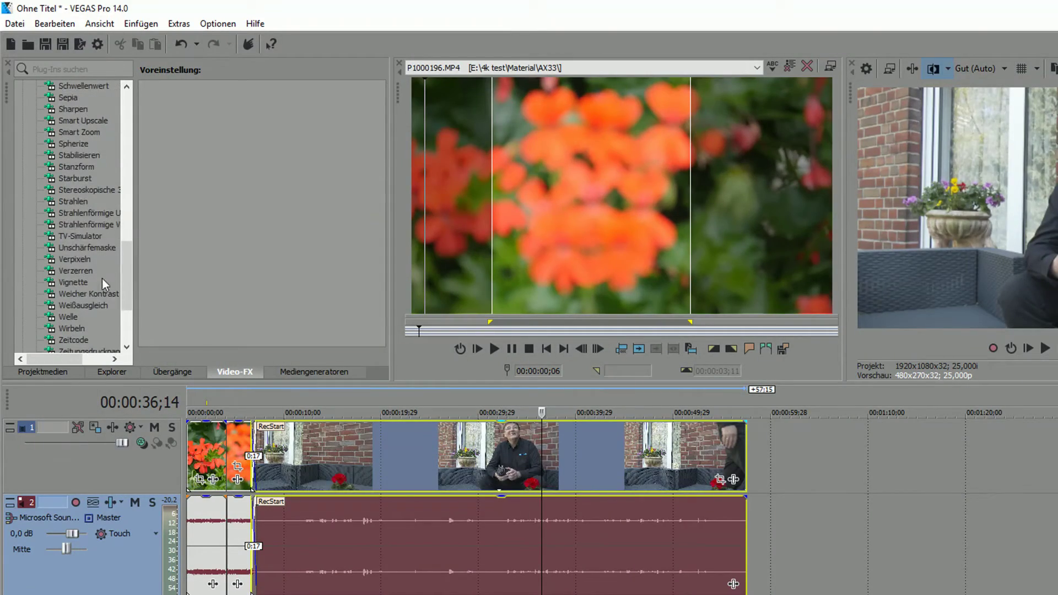
click(70, 282)
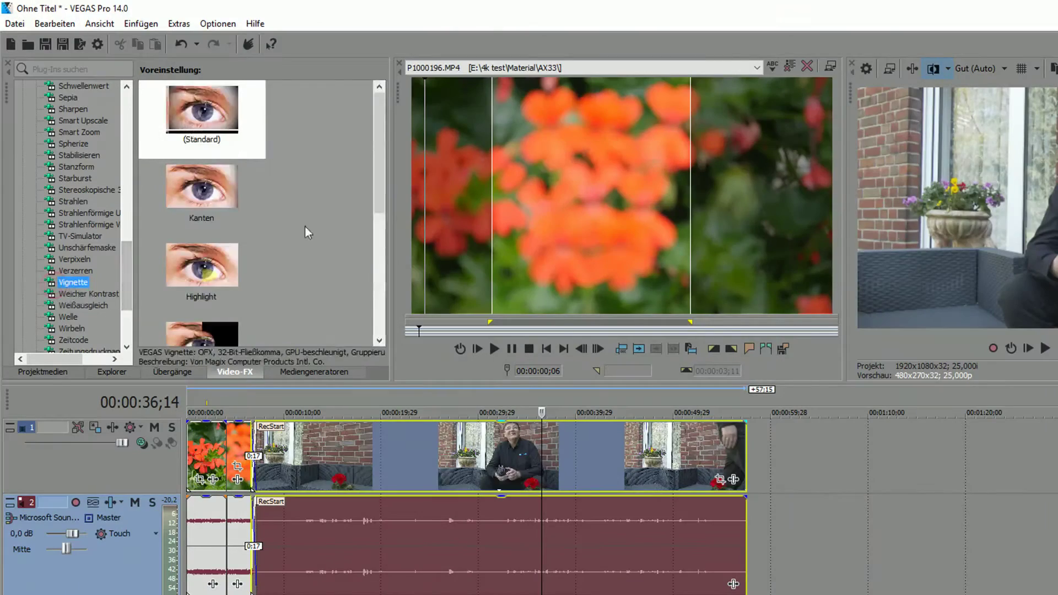
drag(382, 171, 372, 214)
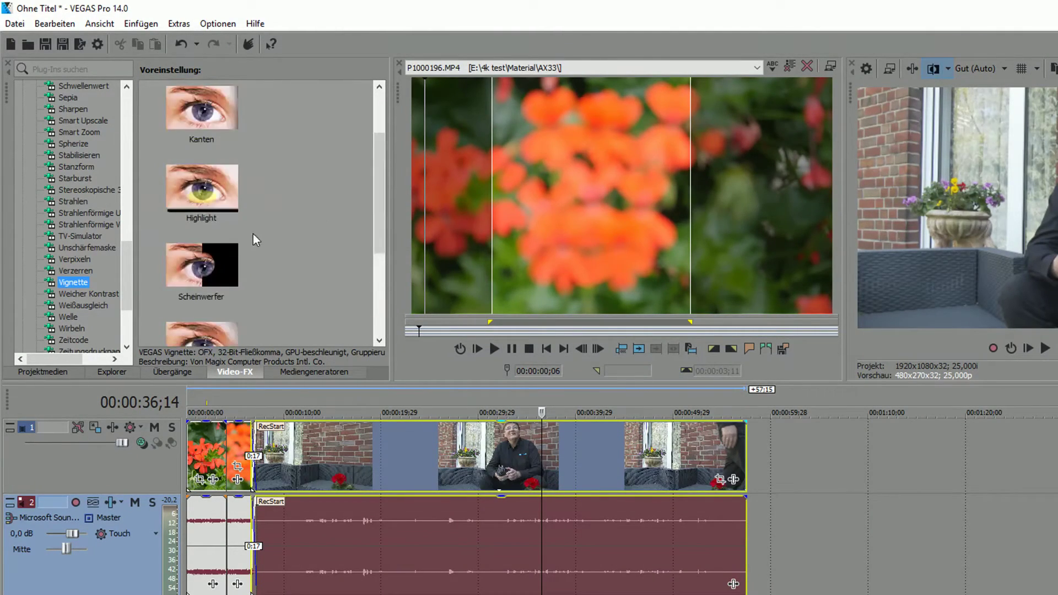
Apply the Vignette effect's Highlight preset to the RecStart clip with outer radius 0,653, rotation 22,041 and feather 8,912, and close its settings.
click(203, 191)
drag(207, 193, 601, 485)
drag(651, 280, 623, 286)
drag(372, 287, 353, 283)
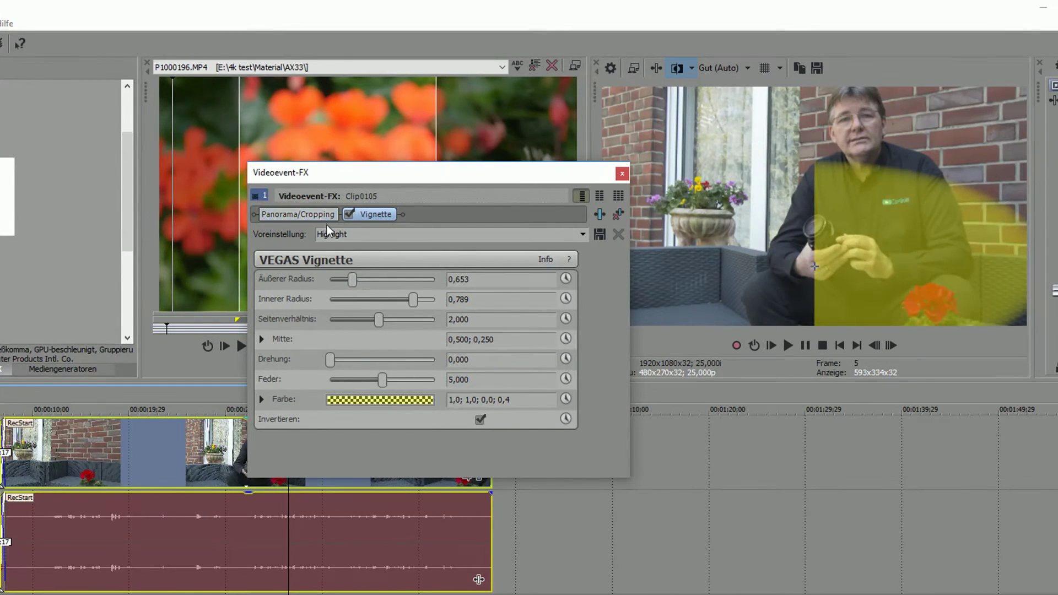
drag(330, 363, 431, 405)
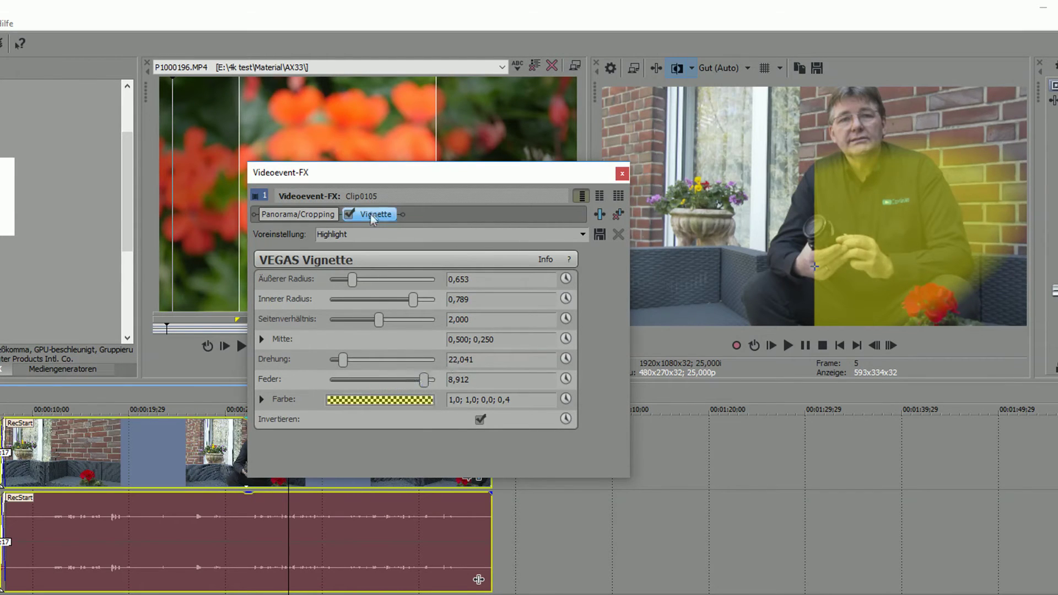
click(622, 175)
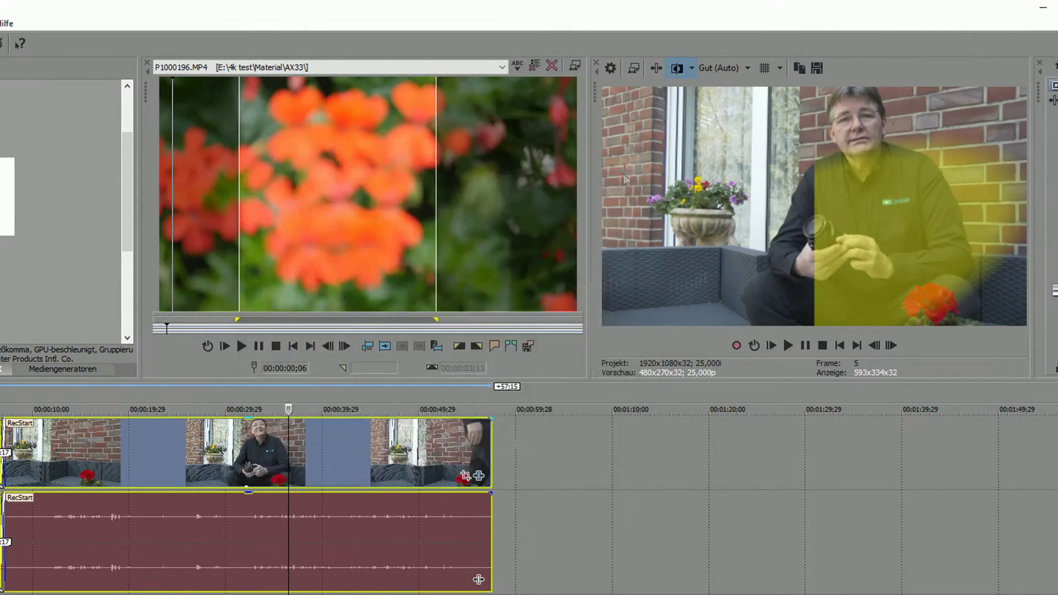
Play the timeline for a few seconds to check the vignette effect, and stop playback.
click(784, 350)
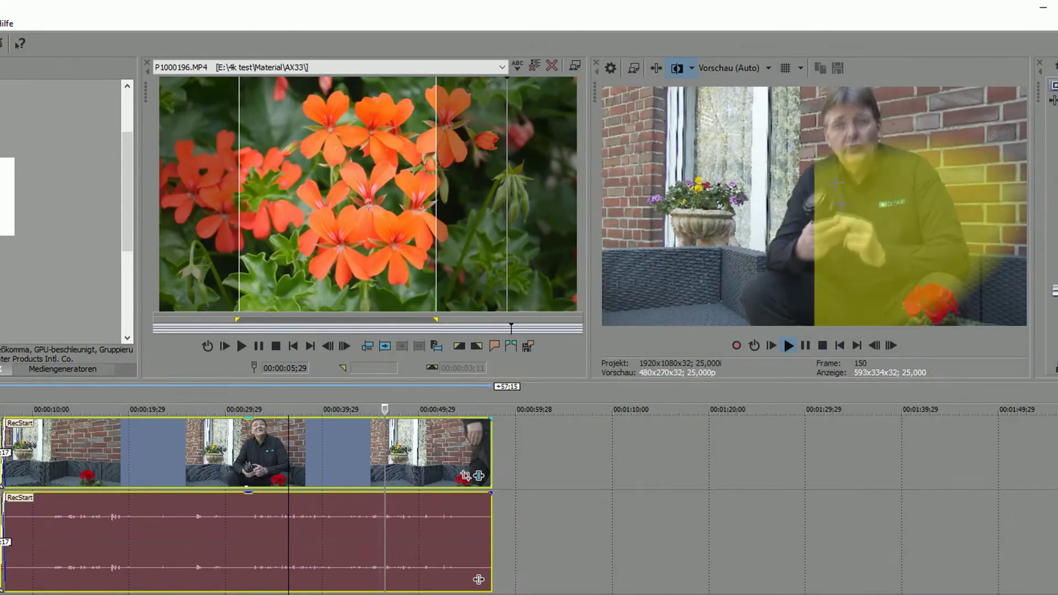
key(space)
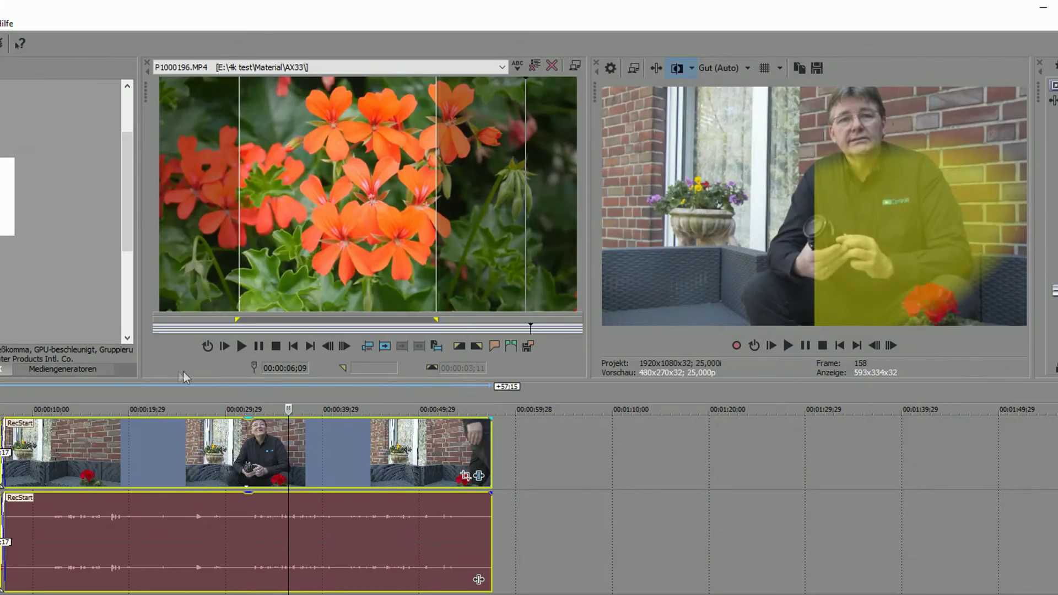
Browse the media generators, viewing presets such as Einfarbig, Rauschtextur and Titel & Text, and expand the Drittanbieter group.
click(81, 371)
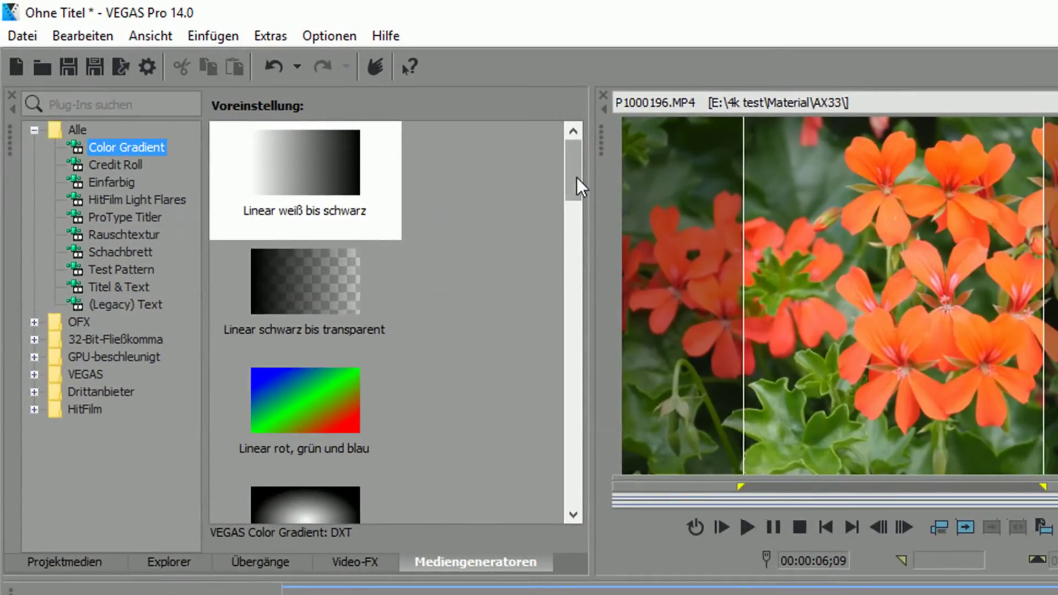
drag(132, 116, 145, 203)
drag(597, 310, 586, 170)
click(101, 200)
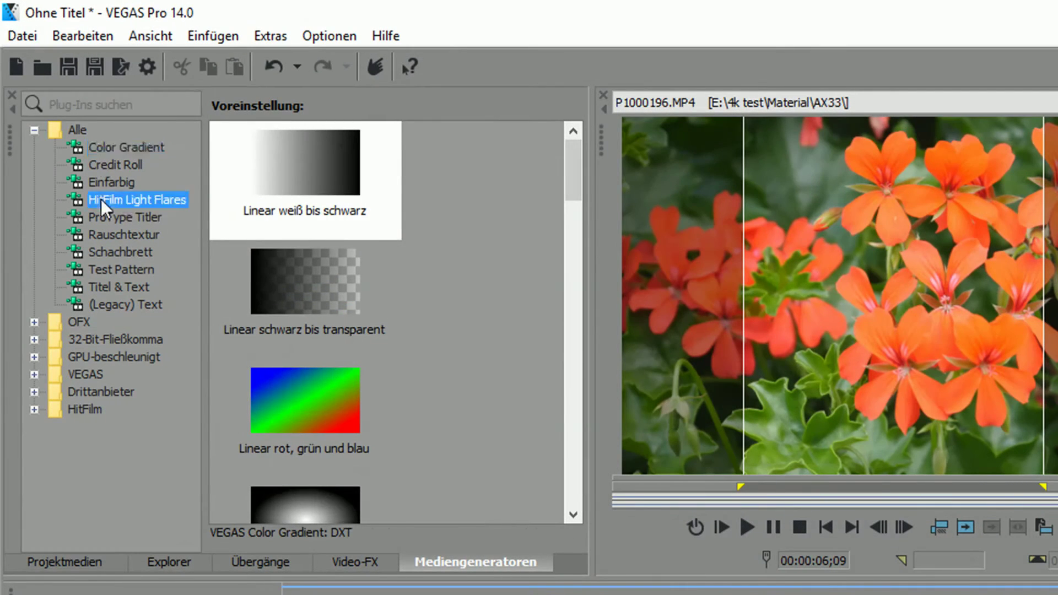
click(108, 180)
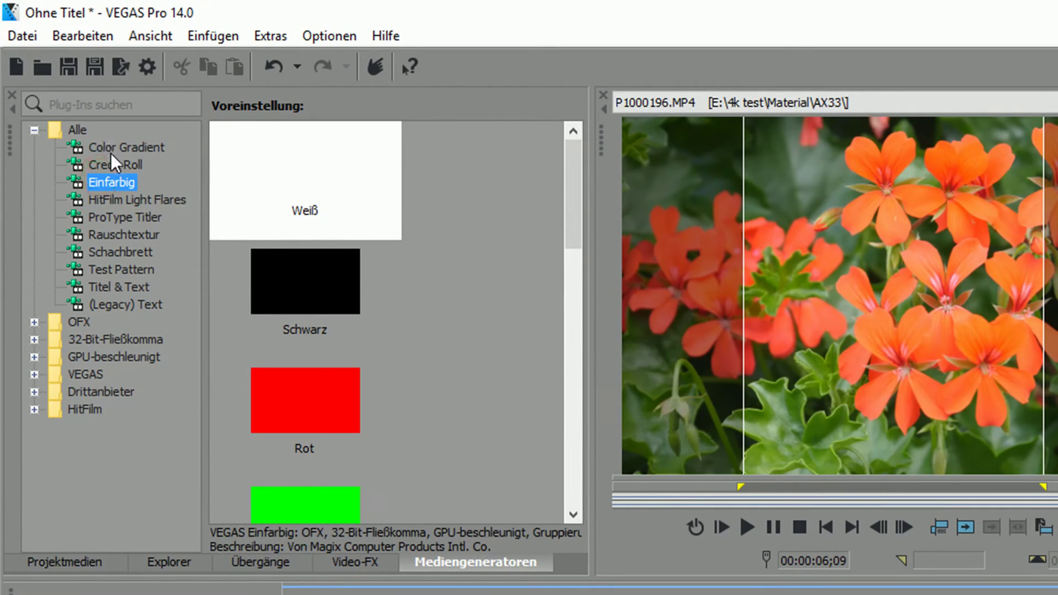
click(120, 234)
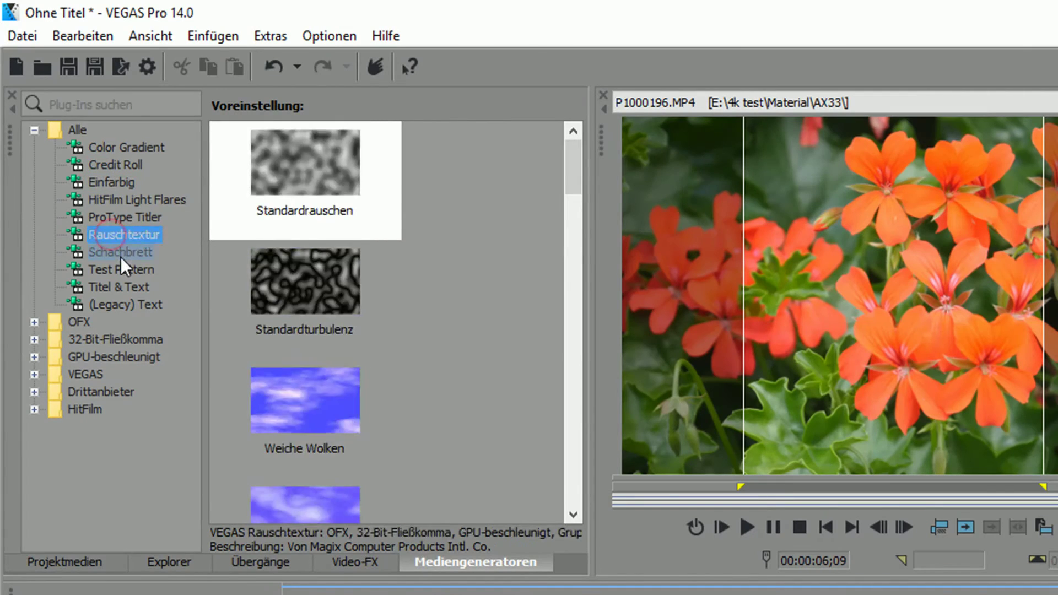
click(121, 257)
click(121, 286)
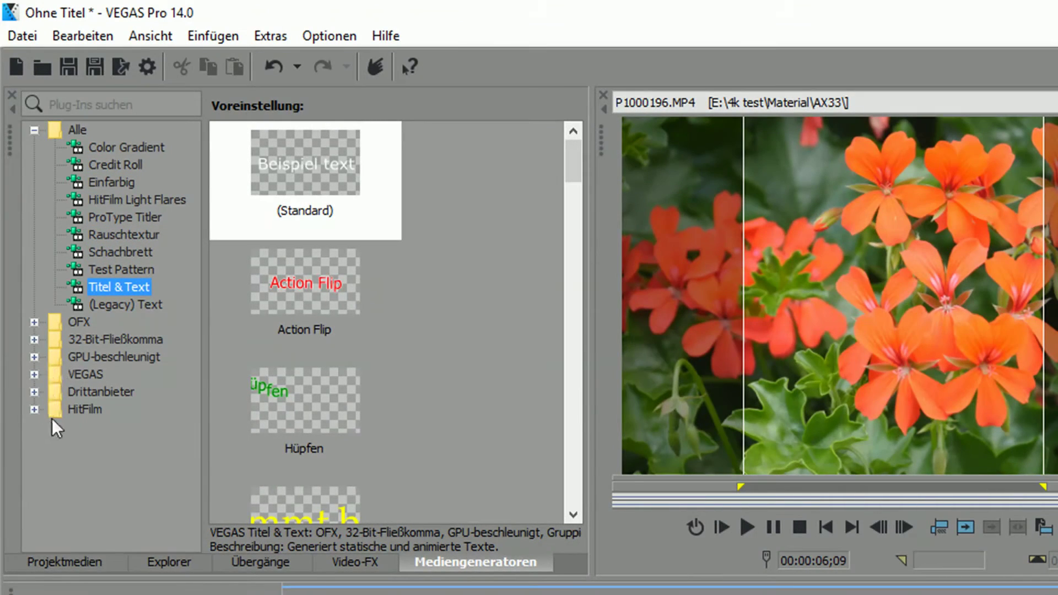
click(34, 392)
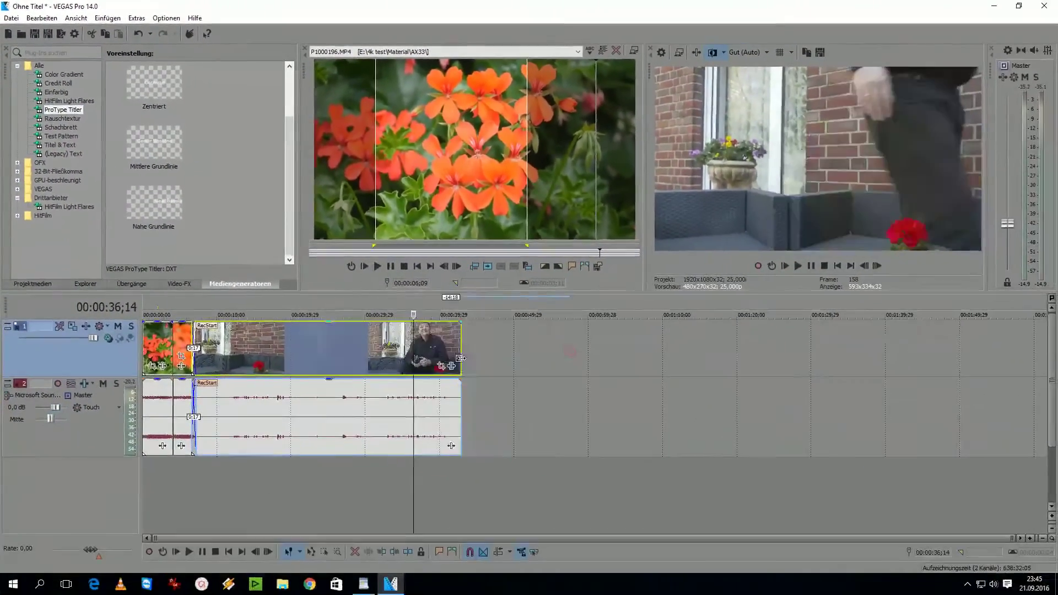
Extend the end of the RecStart clip about 7:16 beyond its original end on the timeline.
drag(411, 354, 610, 355)
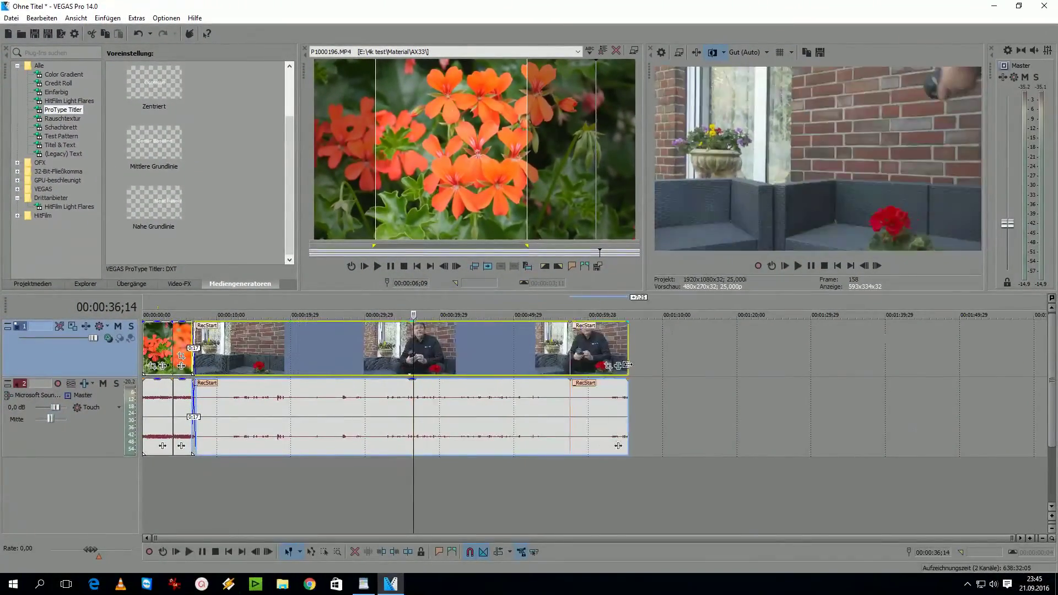
click(518, 383)
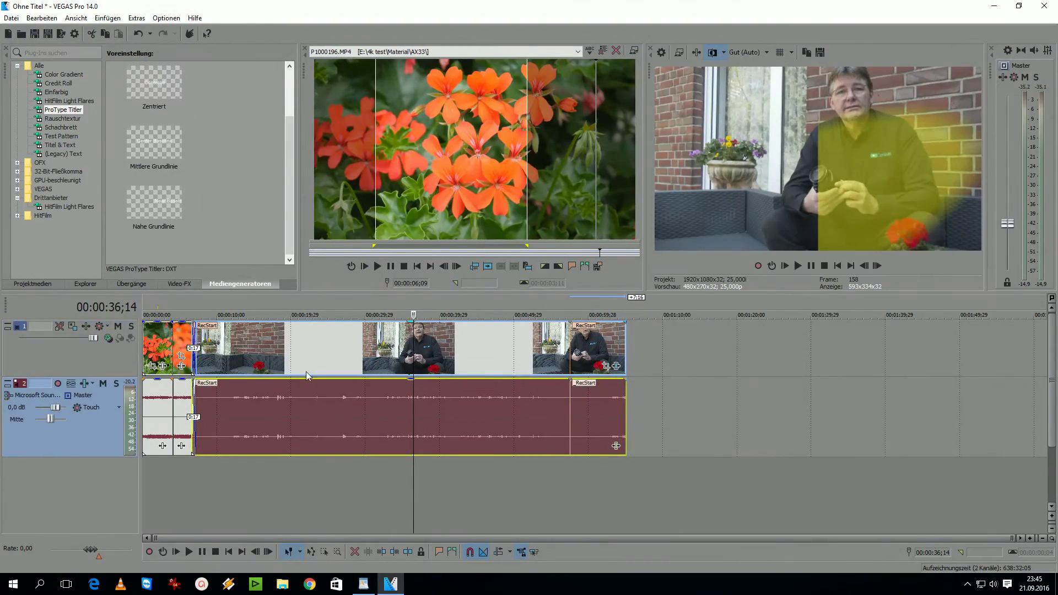
Lower the volume of the RecStart audio event and slightly reduce the height of the audio track.
drag(313, 383, 334, 410)
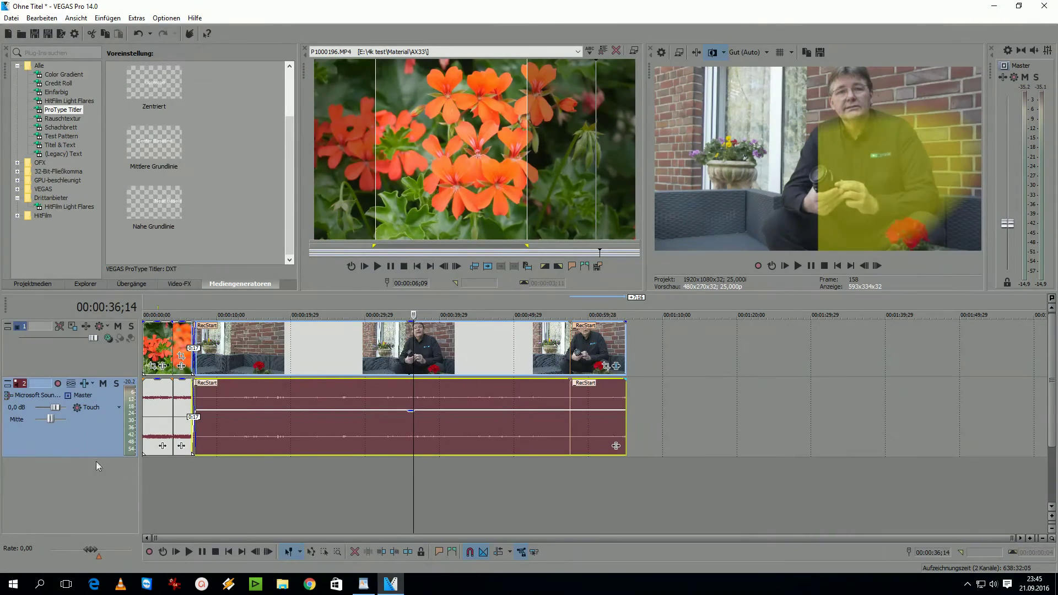
mouse_move(97, 456)
mouse_down()
mouse_move(100, 416)
mouse_move(106, 443)
mouse_up()
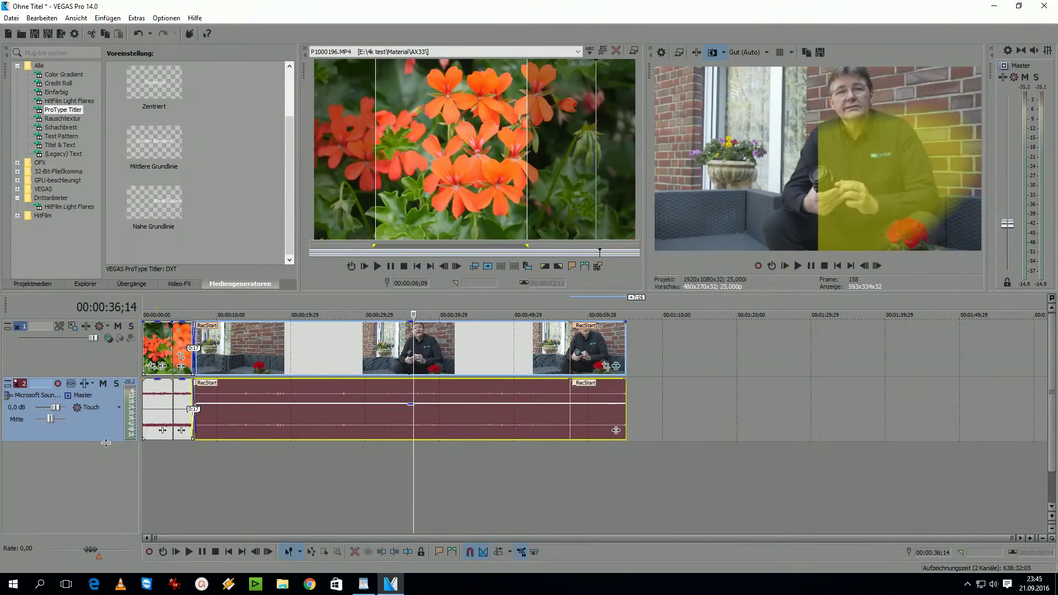
drag(530, 318, 605, 327)
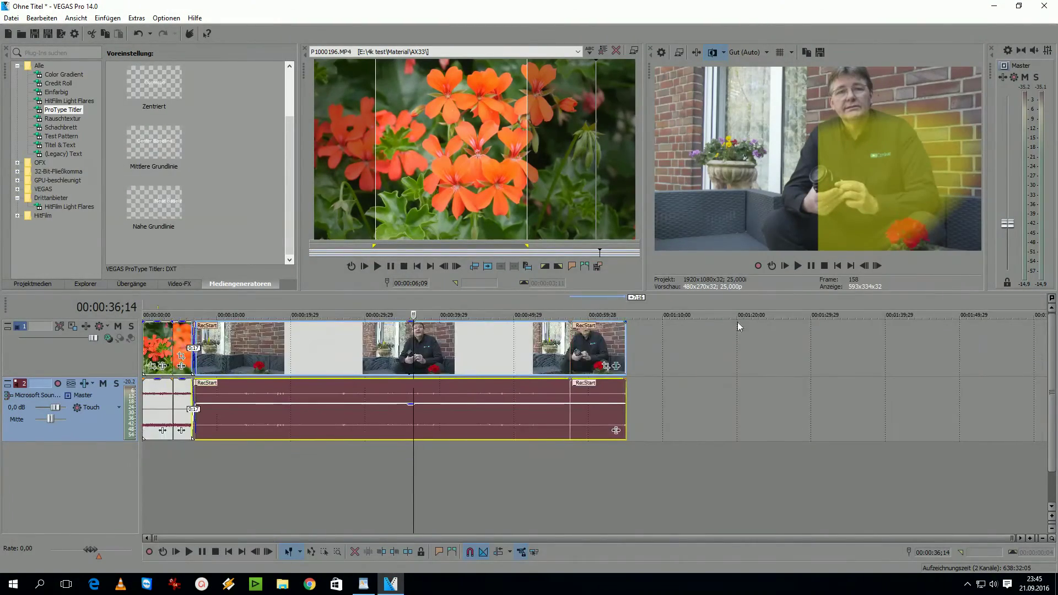
Add SHOGUN2_S001_S001_T005.MOV from Material's shogun 25p 4k pro res folder to the timeline and preview the frame at about 00:02:02;16.
click(32, 283)
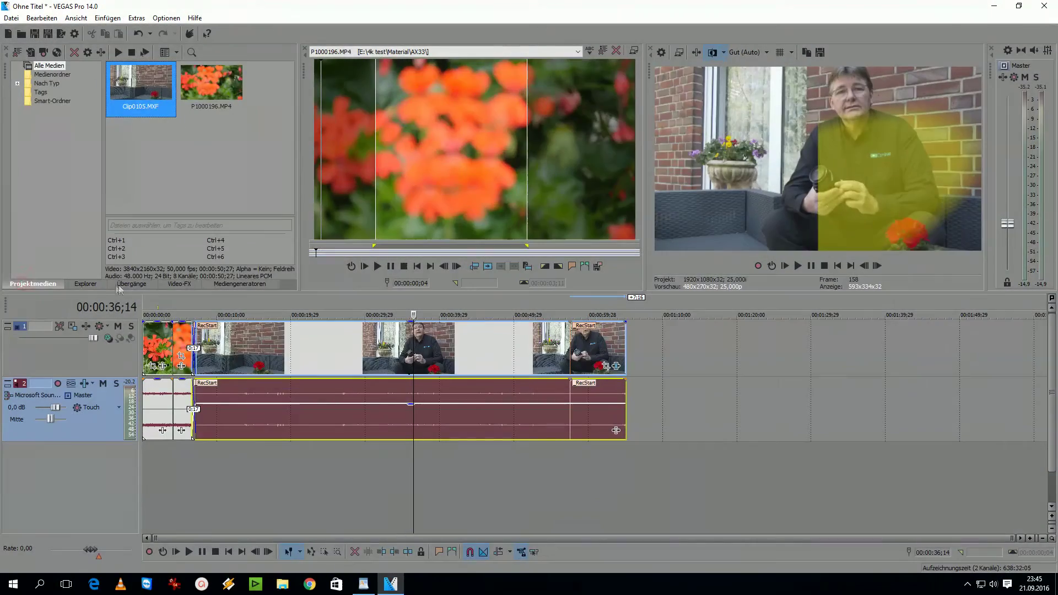
click(87, 284)
click(37, 221)
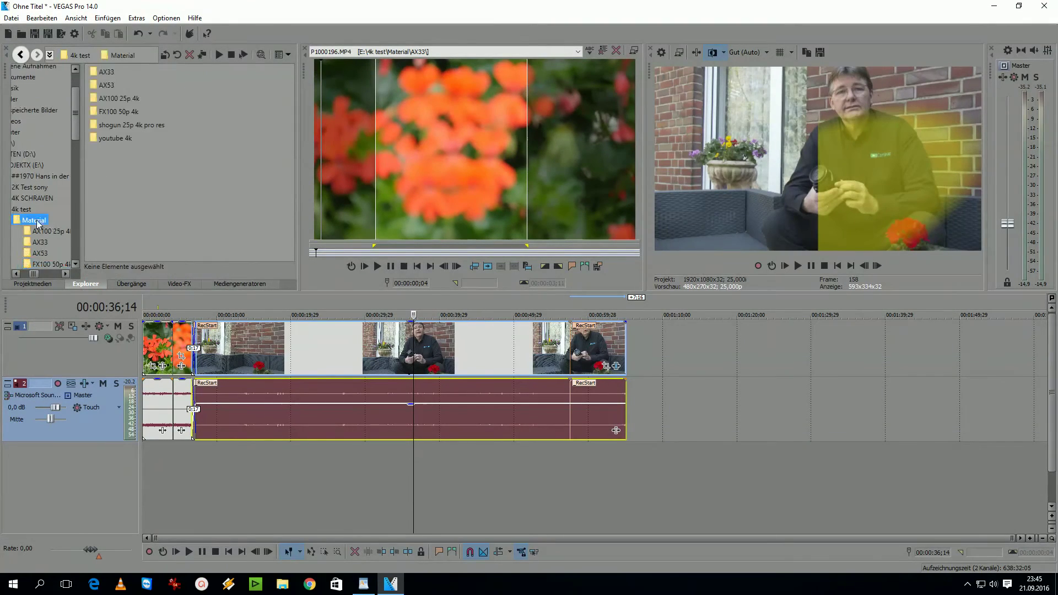
double_click(121, 125)
click(121, 73)
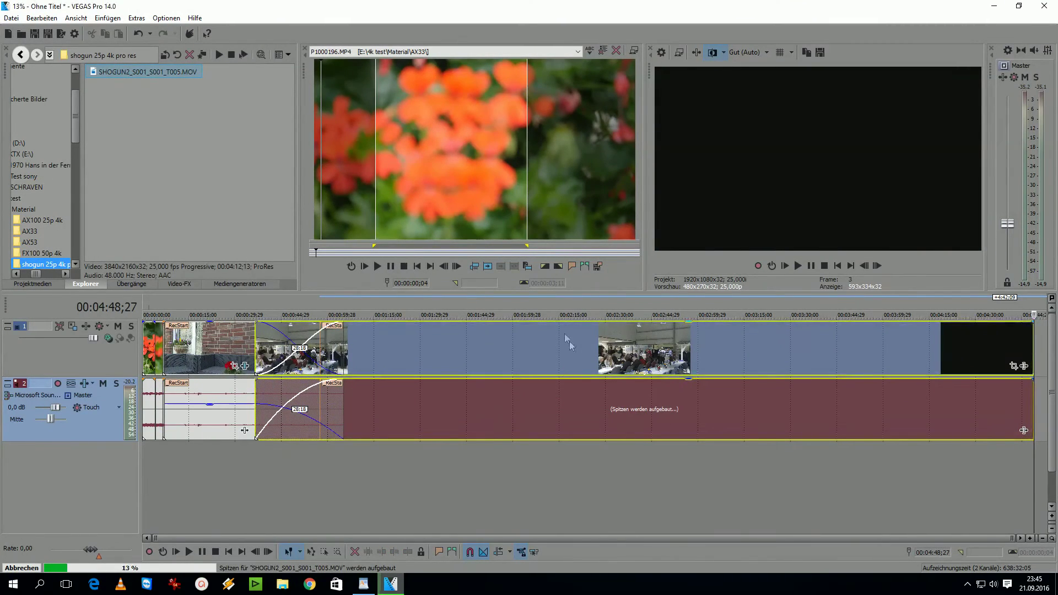
click(521, 312)
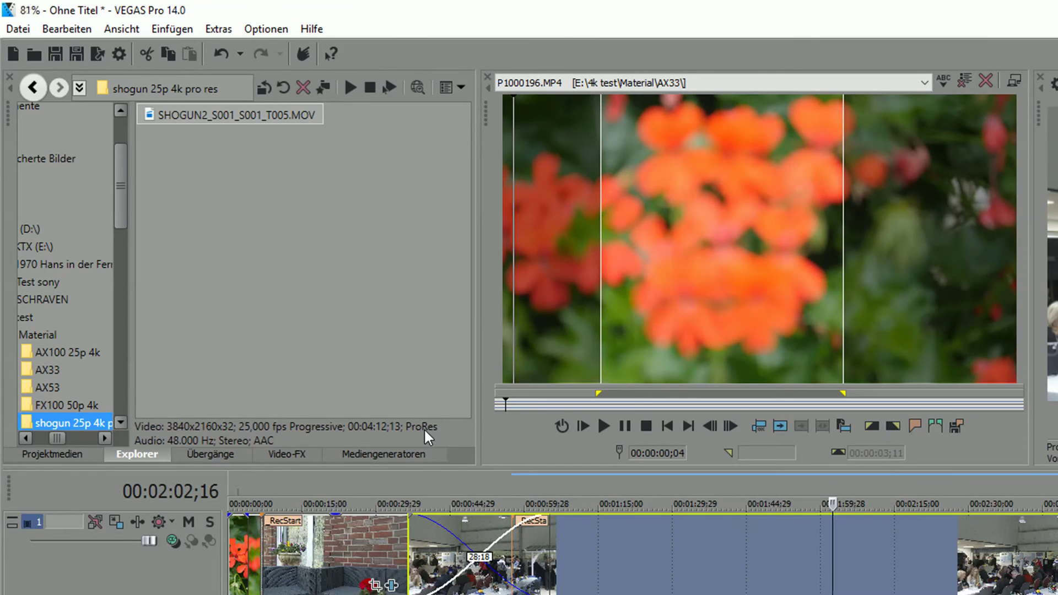
click(510, 356)
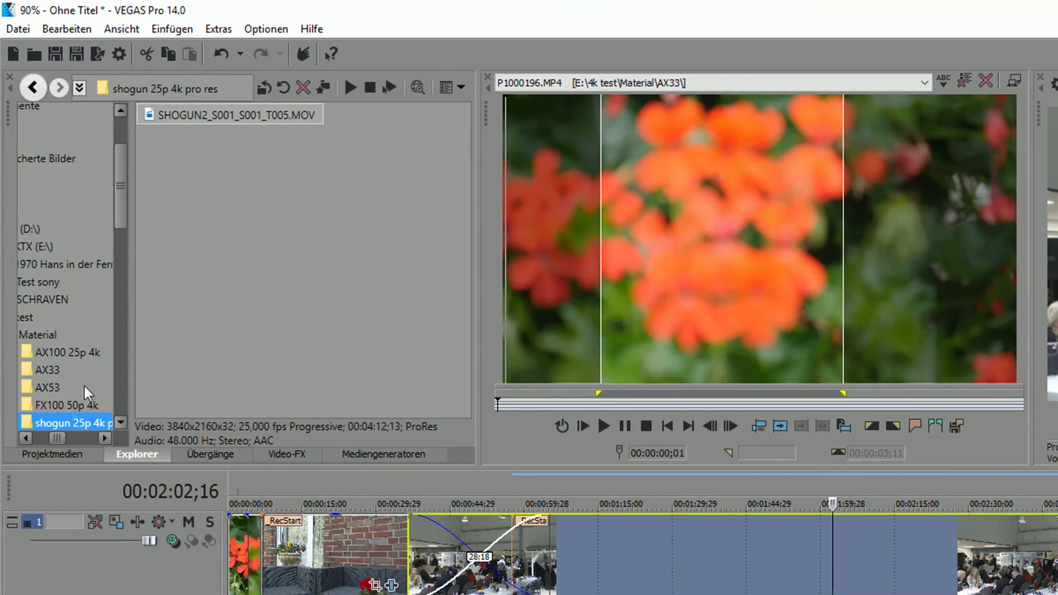
Add the clip from the AX100 25p 4k folder and P1000197.MP4 from the AX33 folder to the timeline.
click(54, 354)
double_click(166, 109)
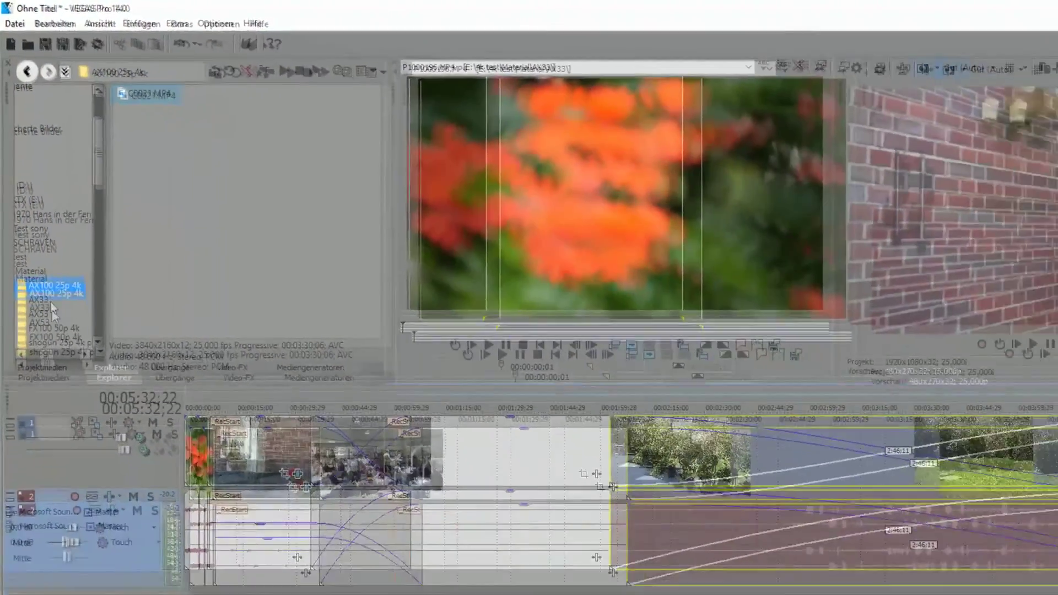
click(48, 370)
double_click(124, 111)
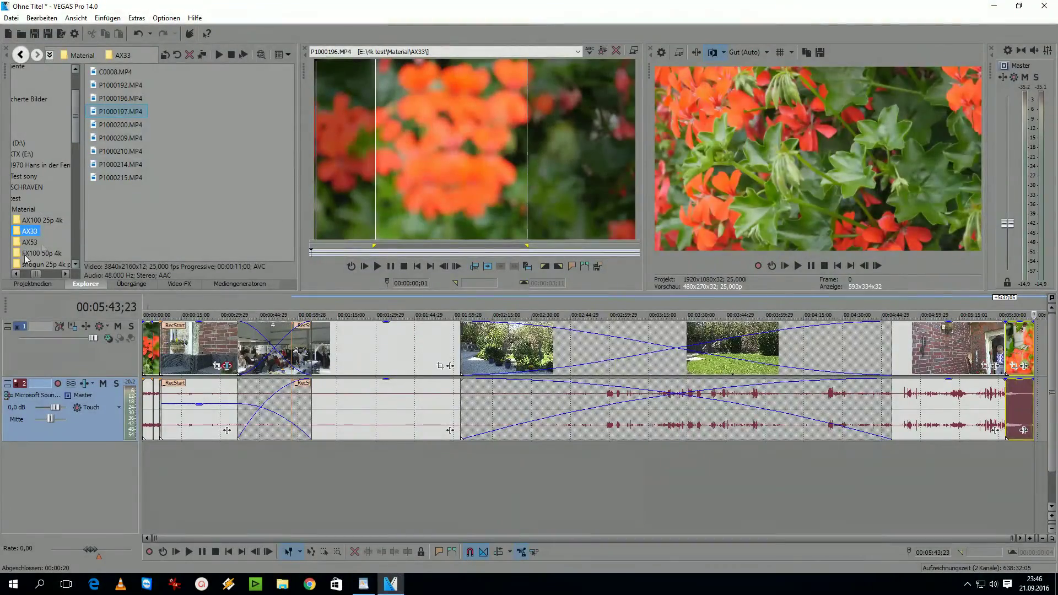
Add 4K LG UHDTV Garden Demo.mp4 from the youtube 4k folder to the timeline and preview the frame at about 00:07:52;28.
drag(75, 117, 76, 156)
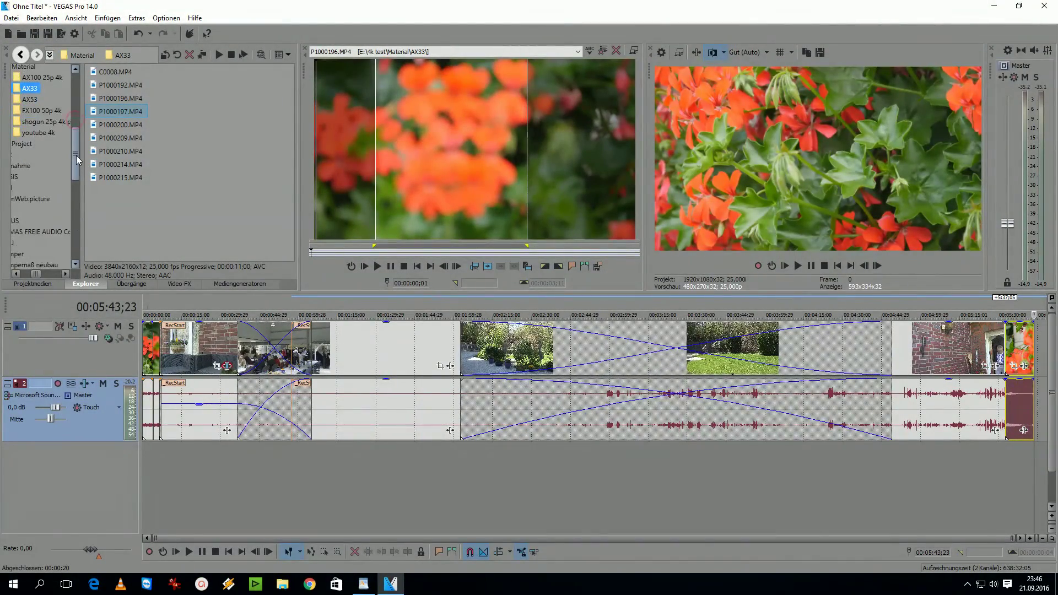
click(42, 133)
double_click(127, 72)
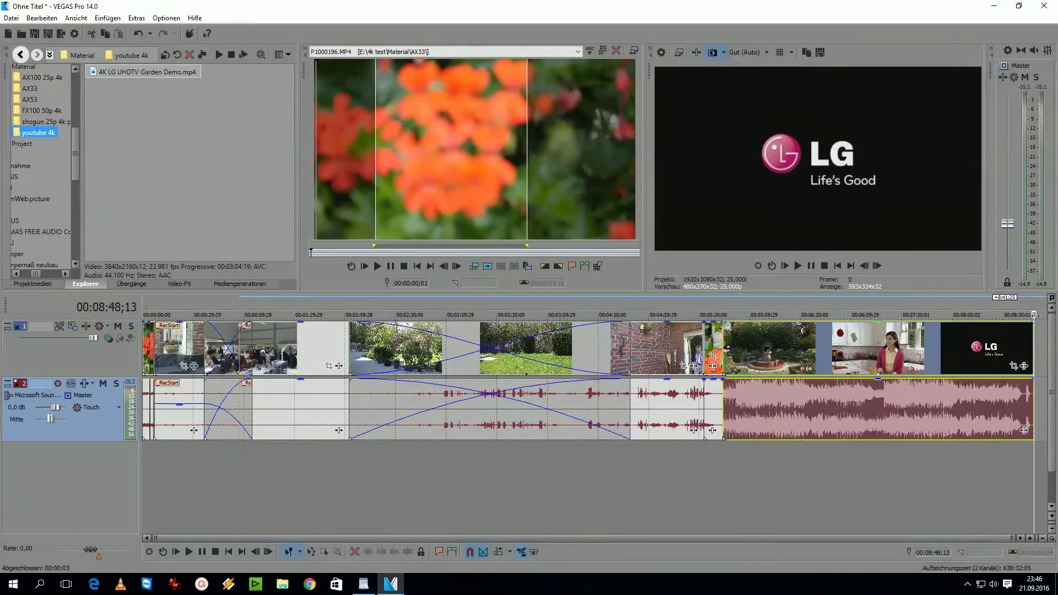
click(940, 310)
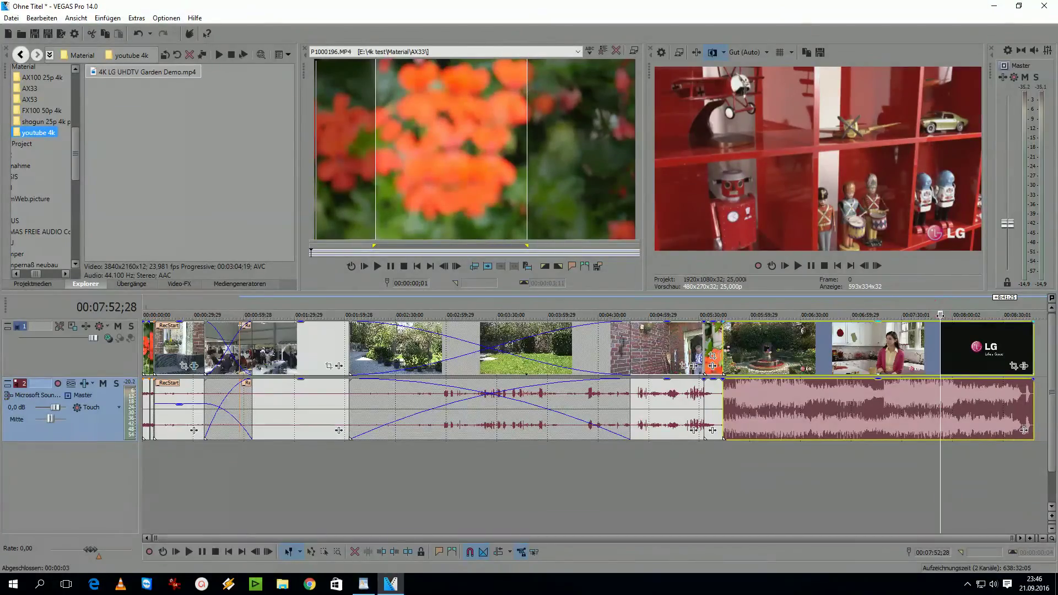